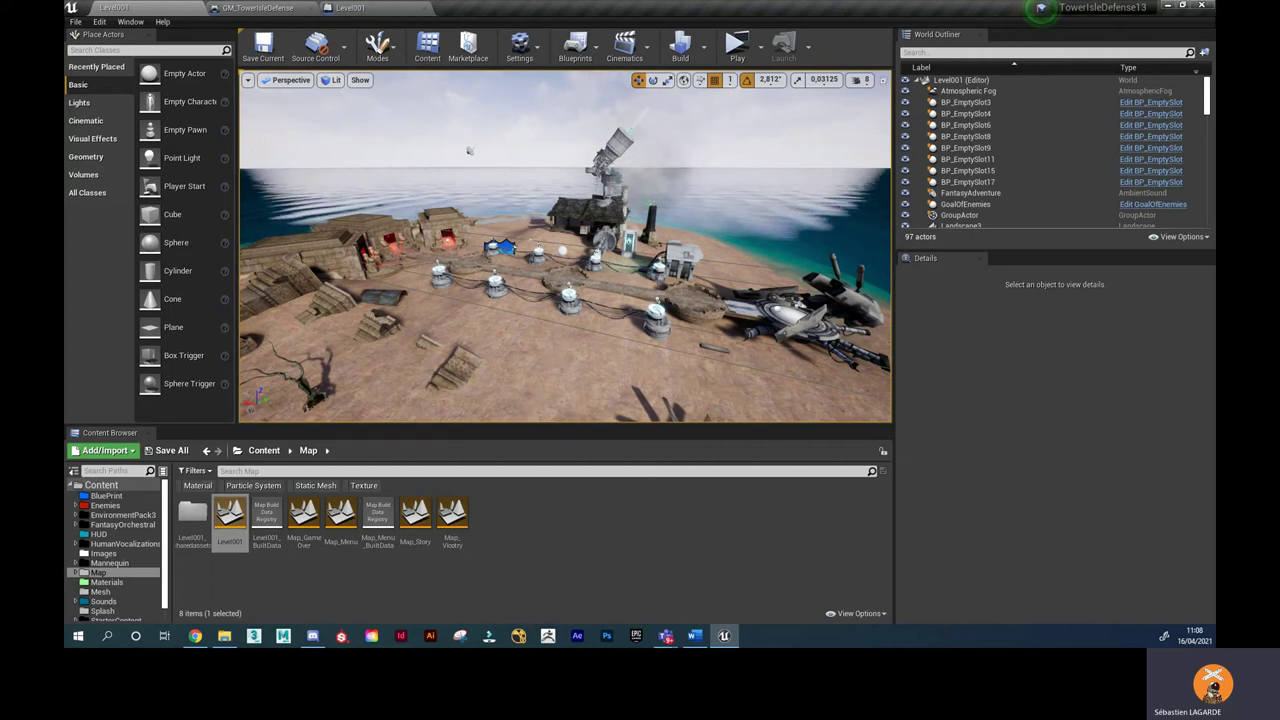
Bring the Unreal editor forward and open Project Settings on the Project - Description page.
key("alt+Tab")
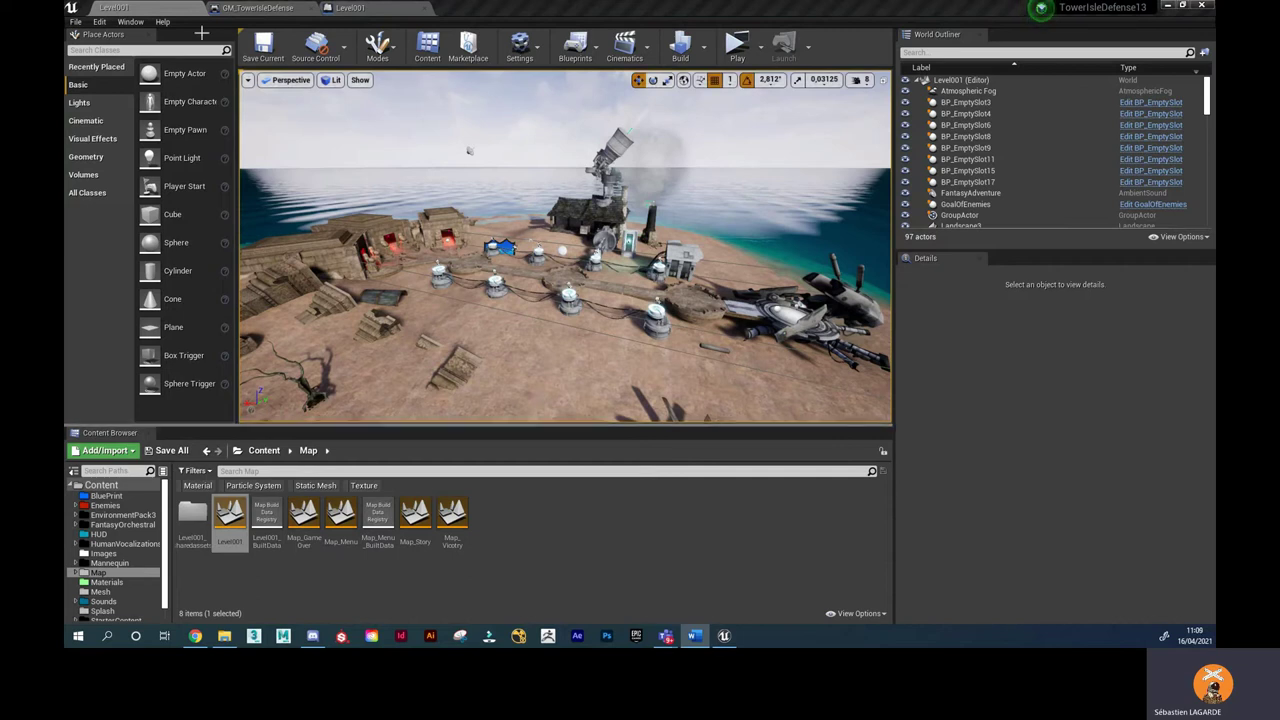
left_click(100, 22)
left_click(100, 22)
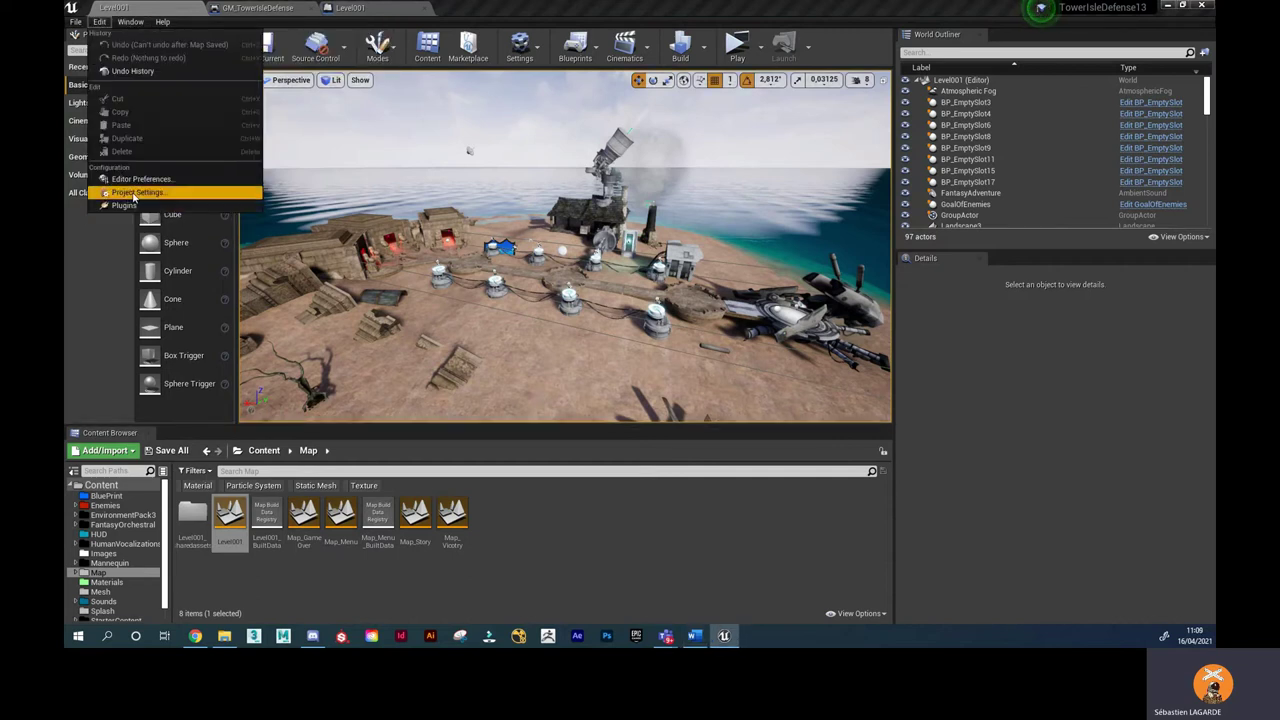
left_click(132, 191)
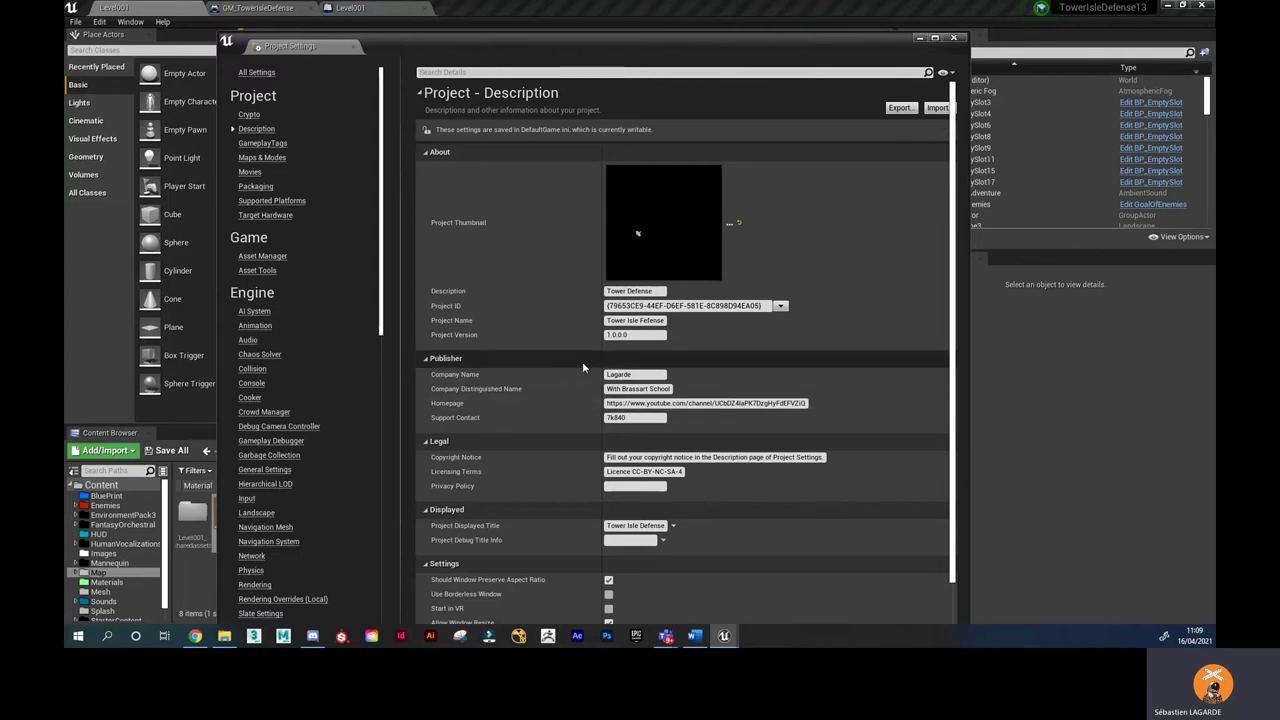
Filter the project settings for 'copyright' to locate the Copyright Notice field.
left_click(540, 72)
type("copyright.")
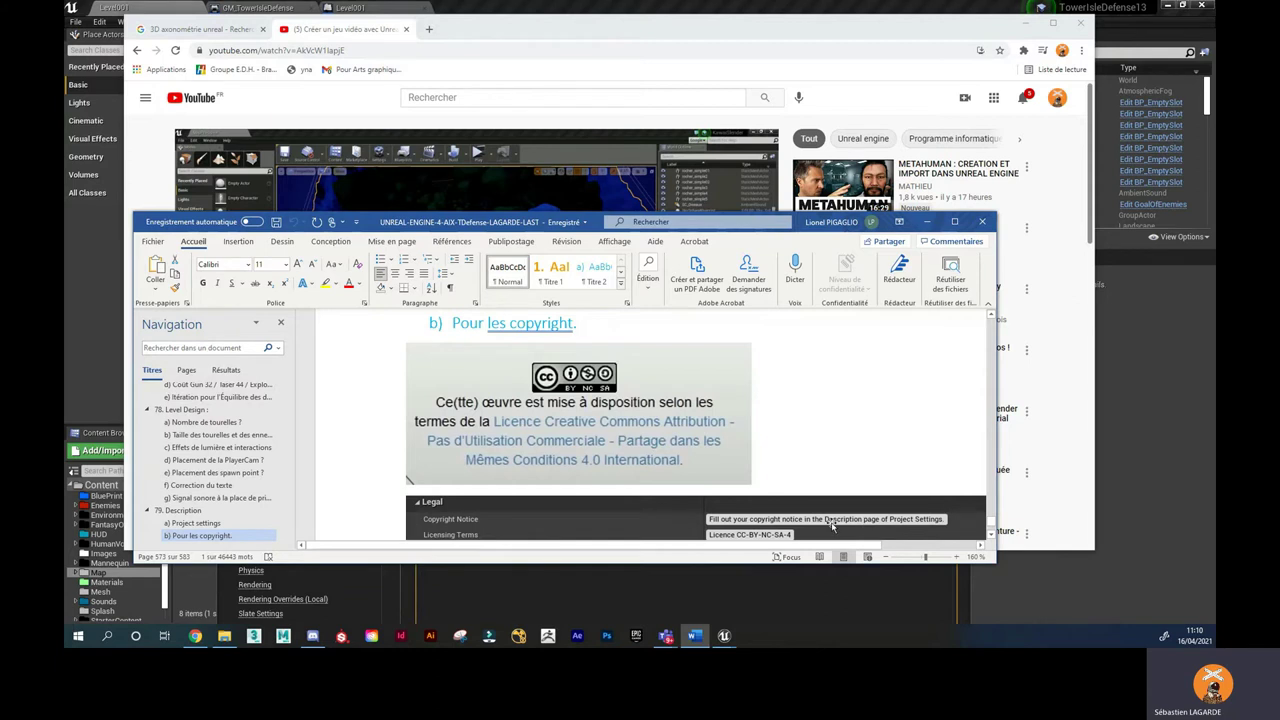
Return from the Word copyright notes to Unreal's Project Settings.
key("alt+Tab")
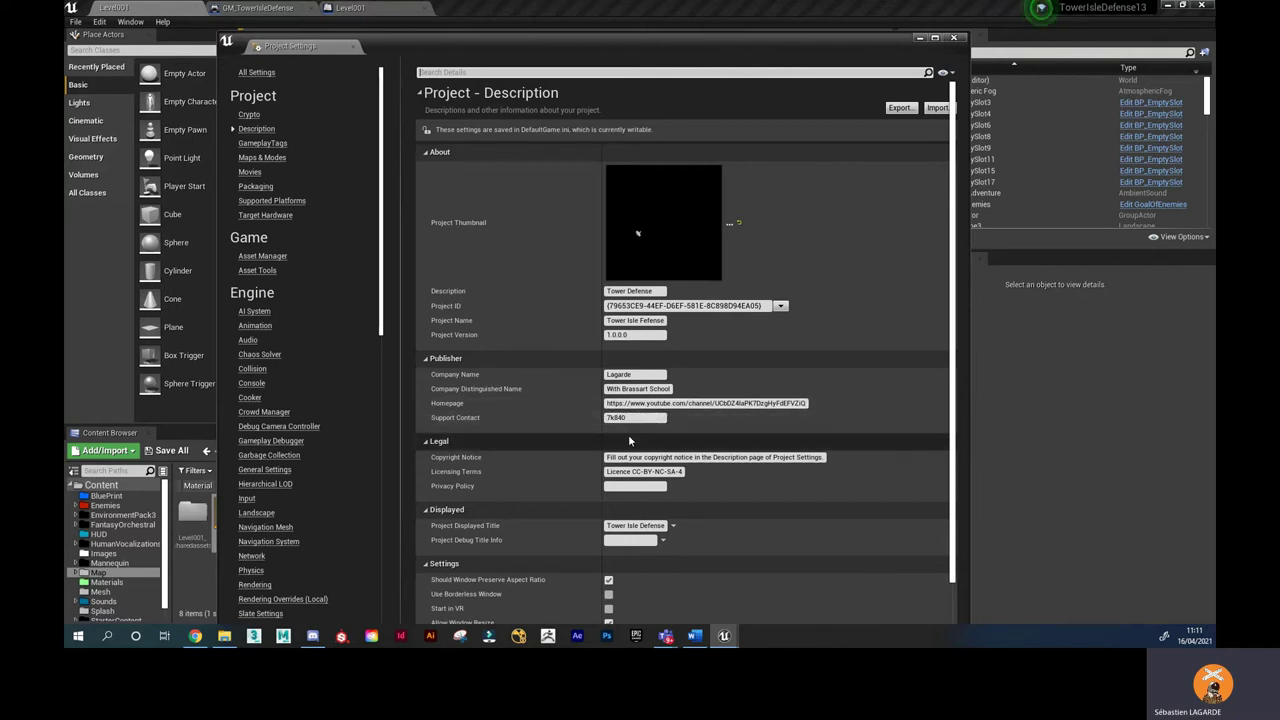
Scroll the Description page, then show Maps & Modes with Map_Menu as startup and default map.
scroll(629, 432, "down", 1)
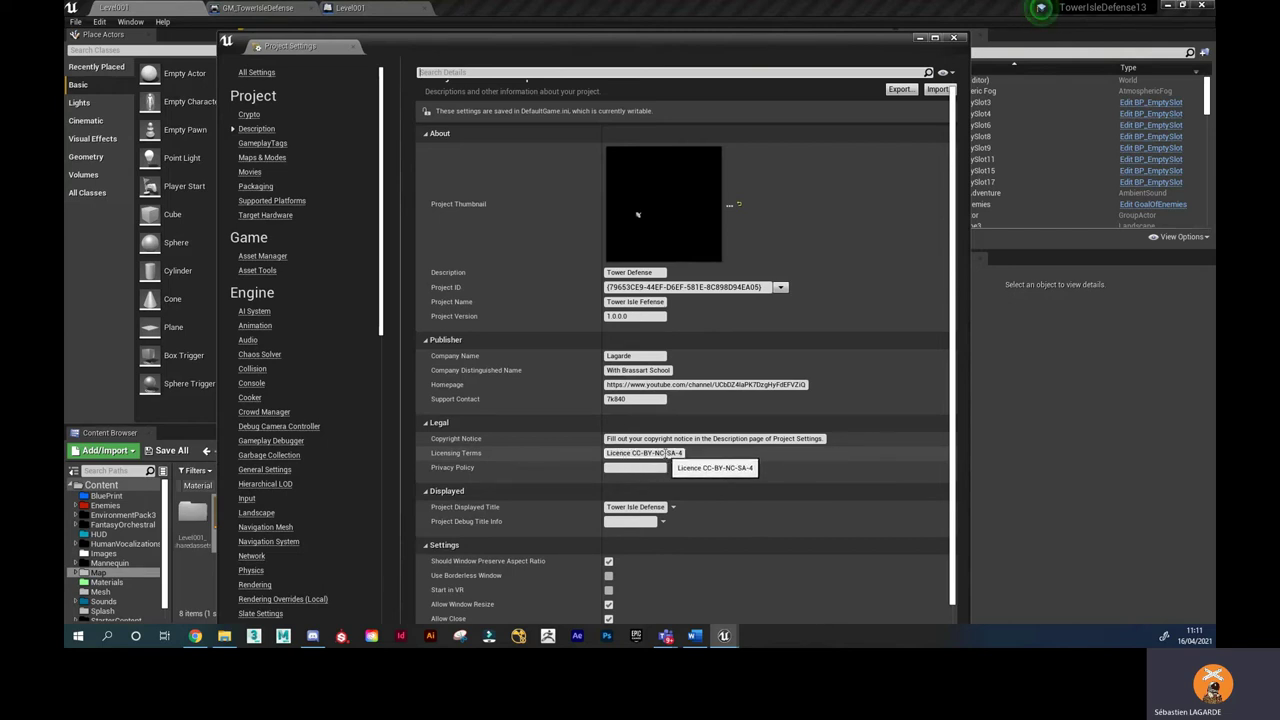
scroll(673, 462, "down", 1)
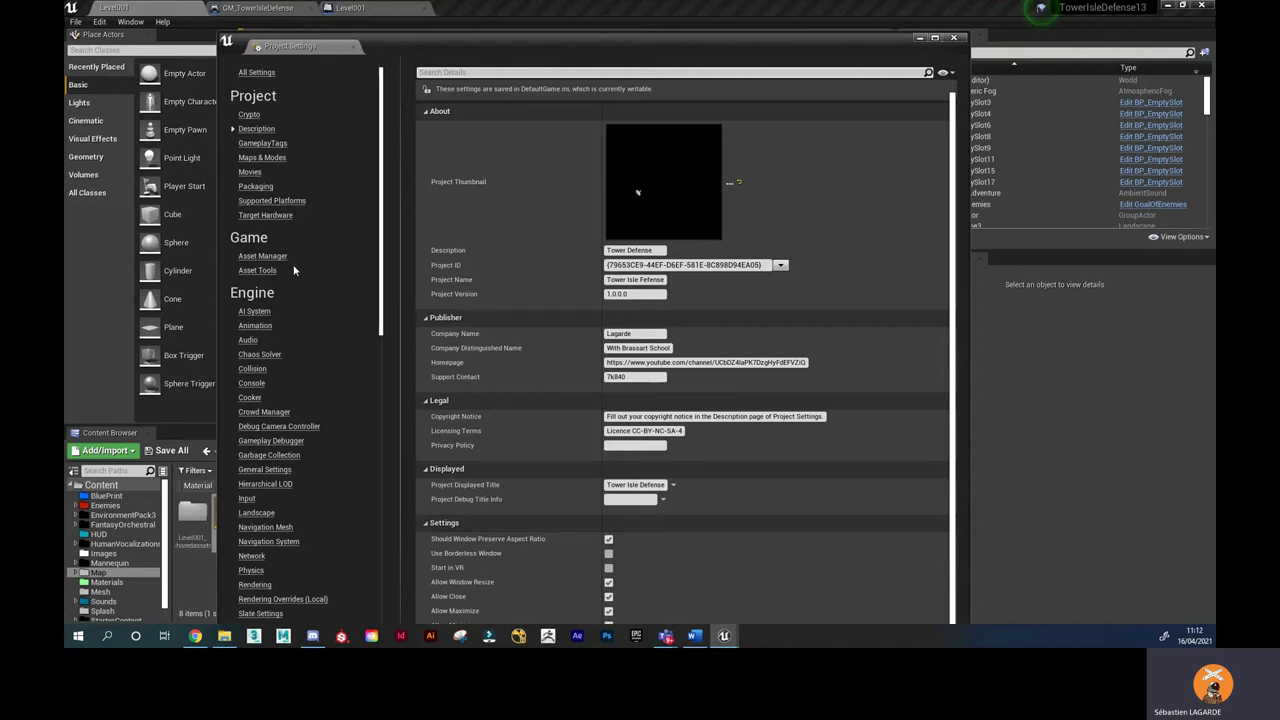
left_click(262, 158)
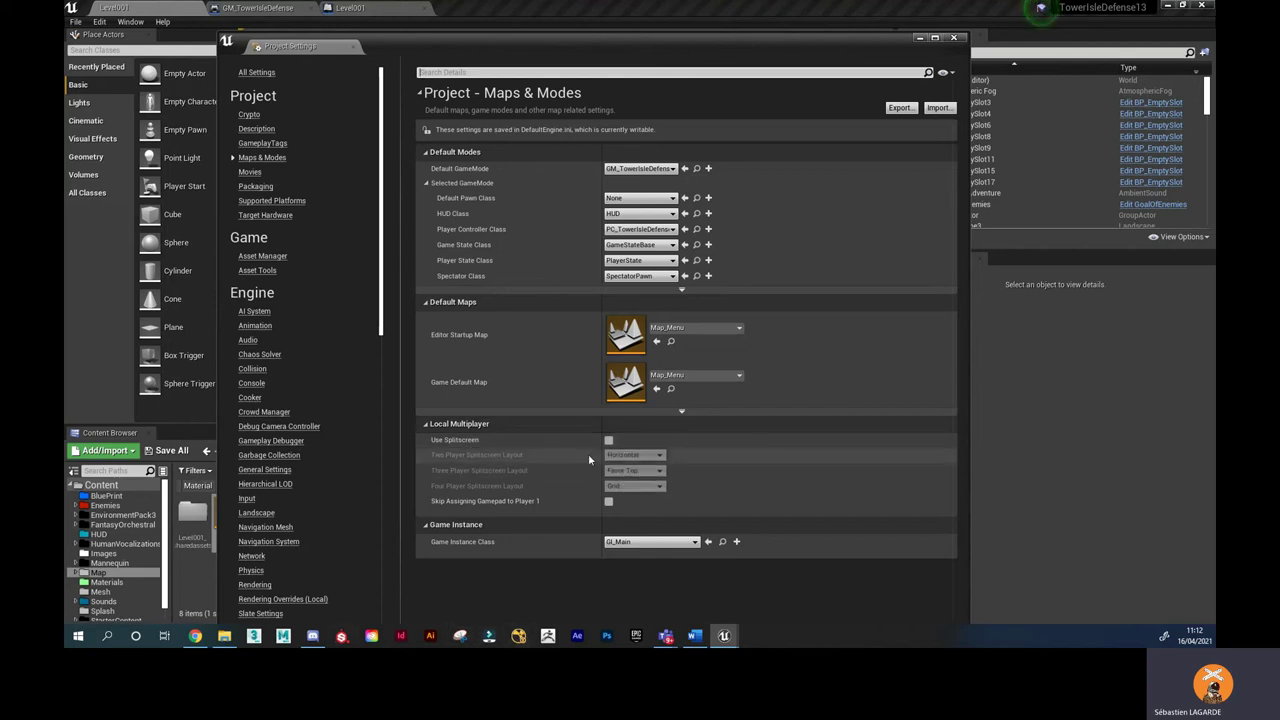
Search 'packaging', open the Packaging category and keep Build Configuration at Development.
left_click(478, 72)
type("packaging")
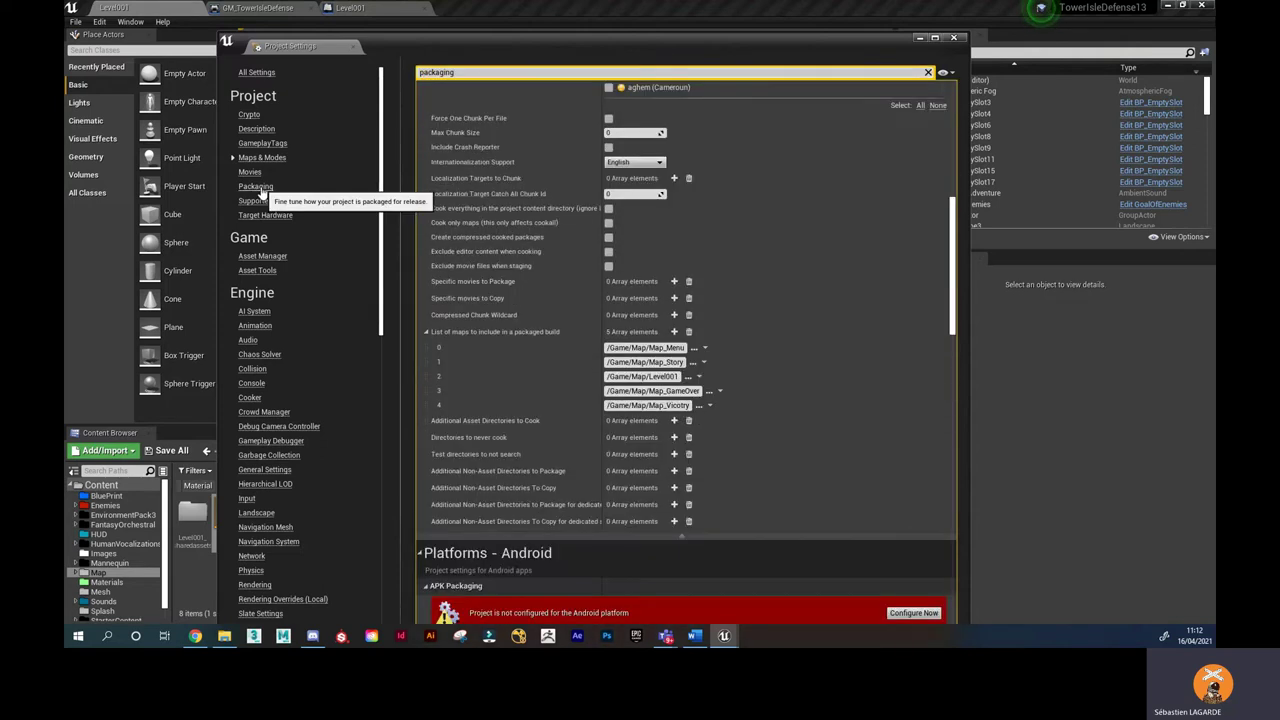
left_click(258, 188)
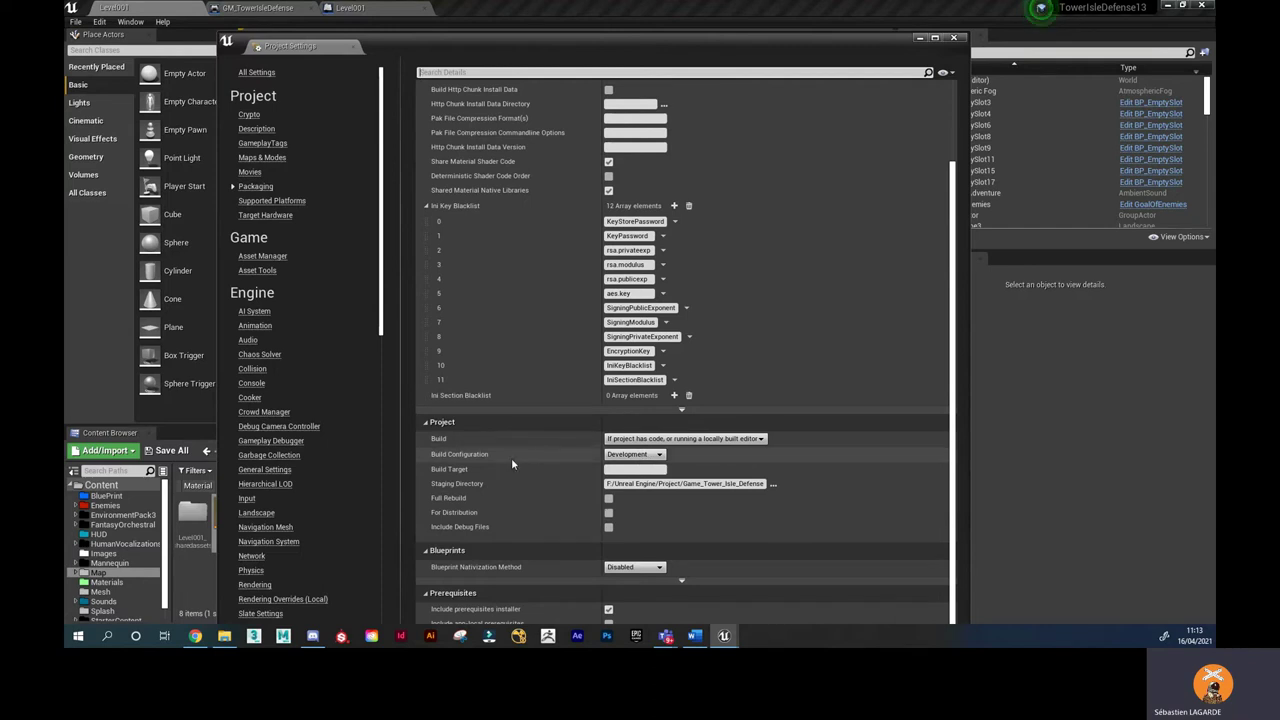
left_click(657, 455)
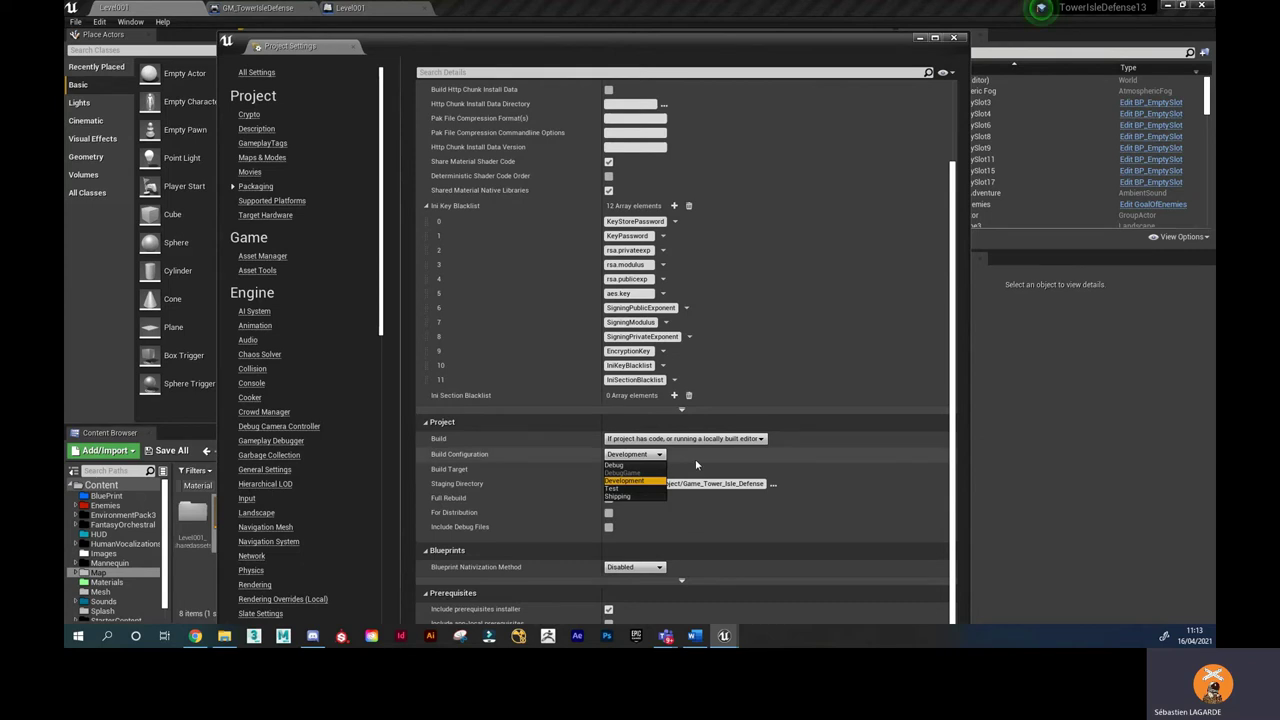
left_click(628, 481)
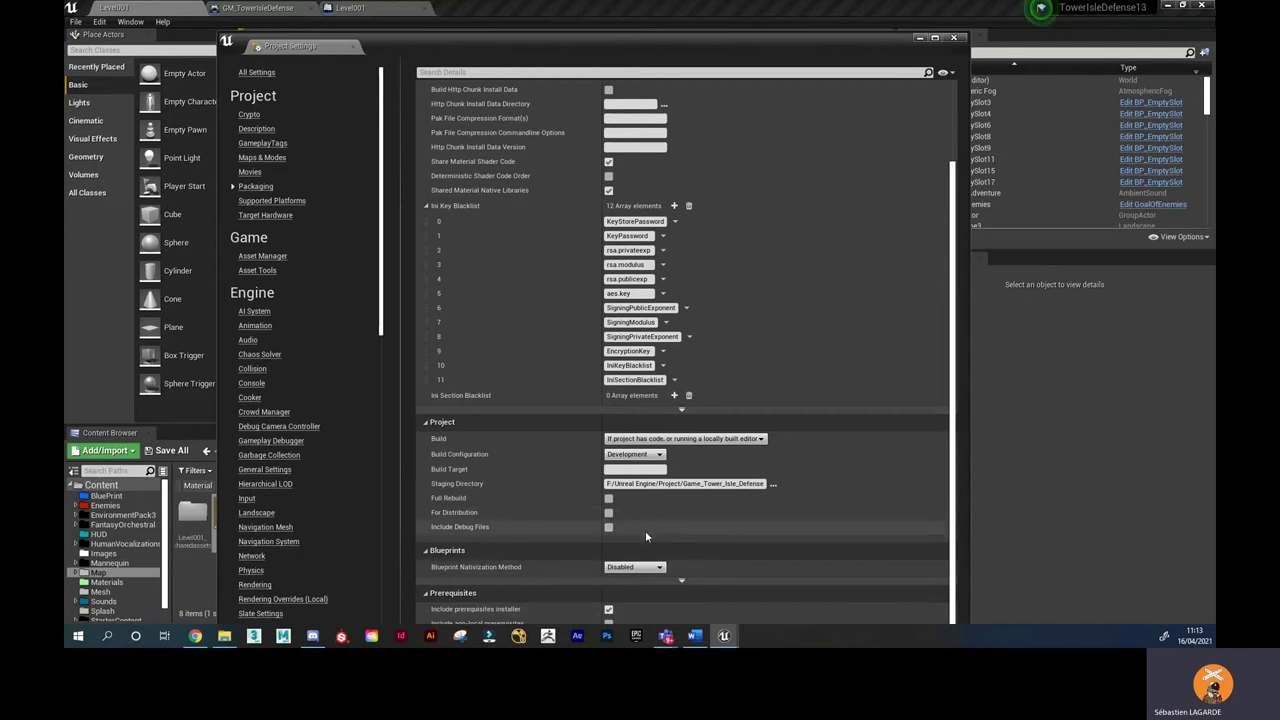
scroll(645, 537, "up", 1)
scroll(645, 537, "up", 1)
scroll(645, 537, "up", 1)
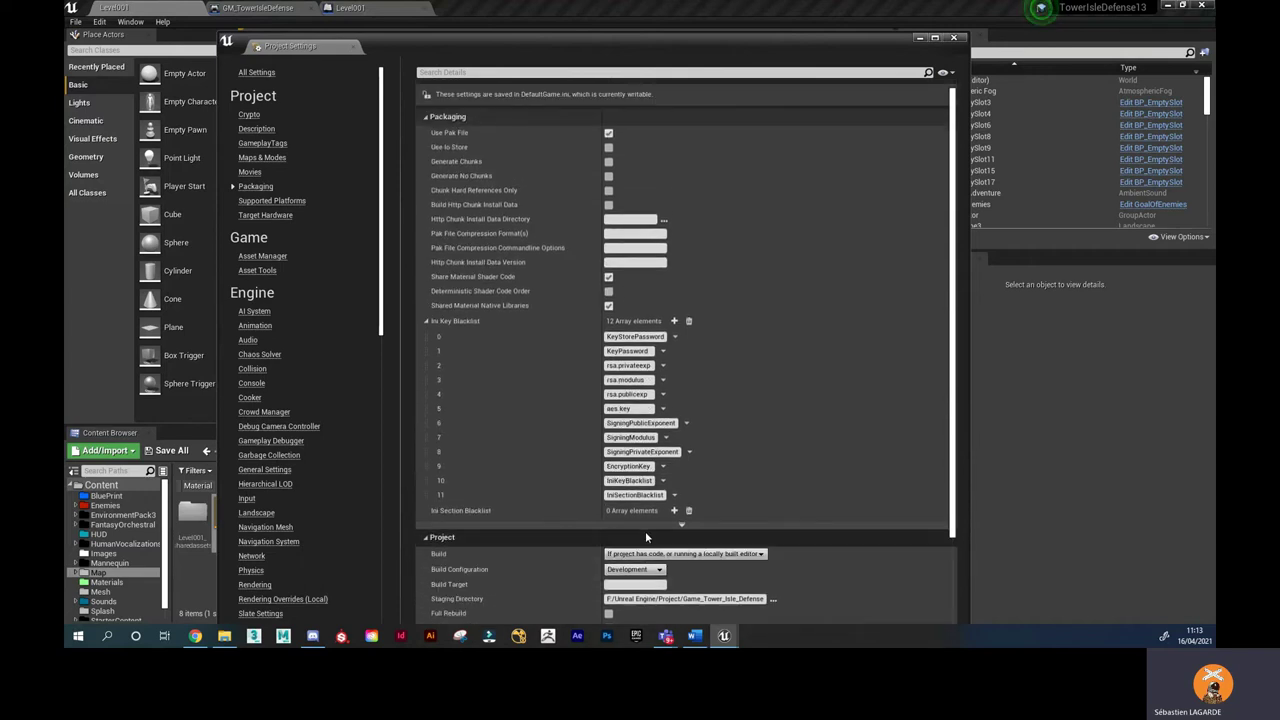
scroll(645, 537, "up", 1)
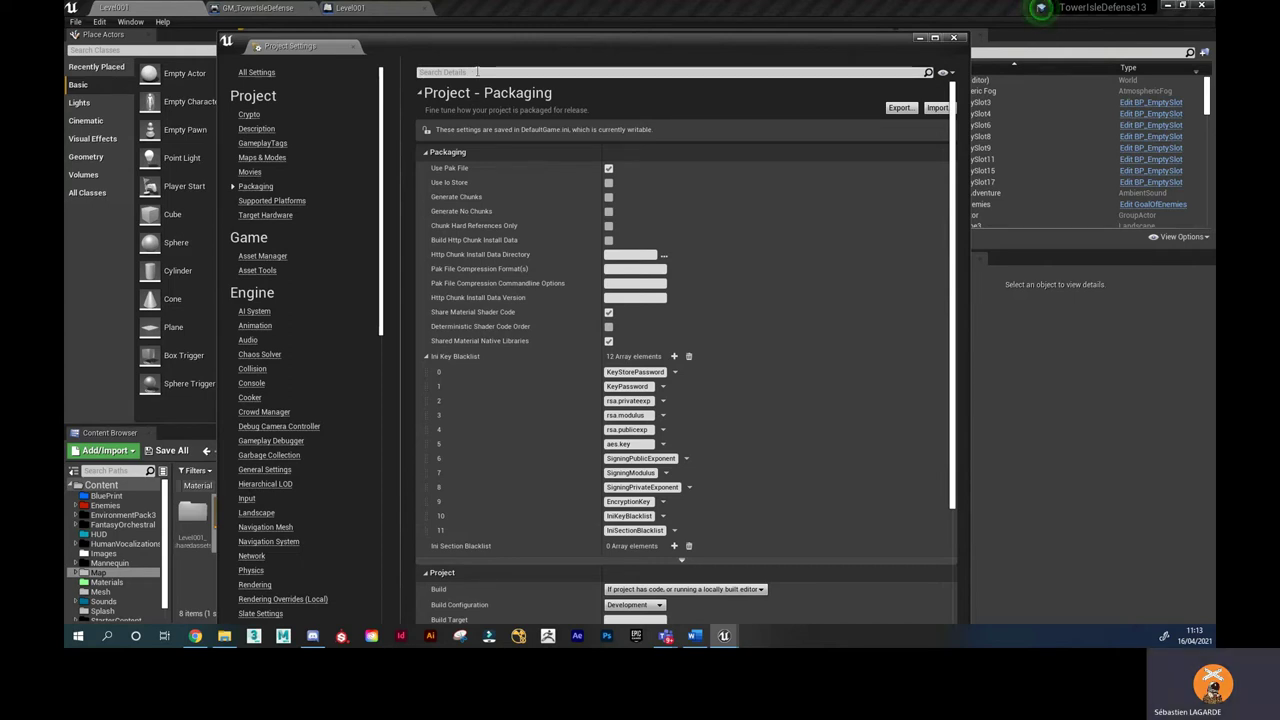
Filter settings for 'list of' to show Map_Menu, Map_Story, Level001, Map_GameOver and Map_Vicotry.
left_click(477, 72)
type("list")
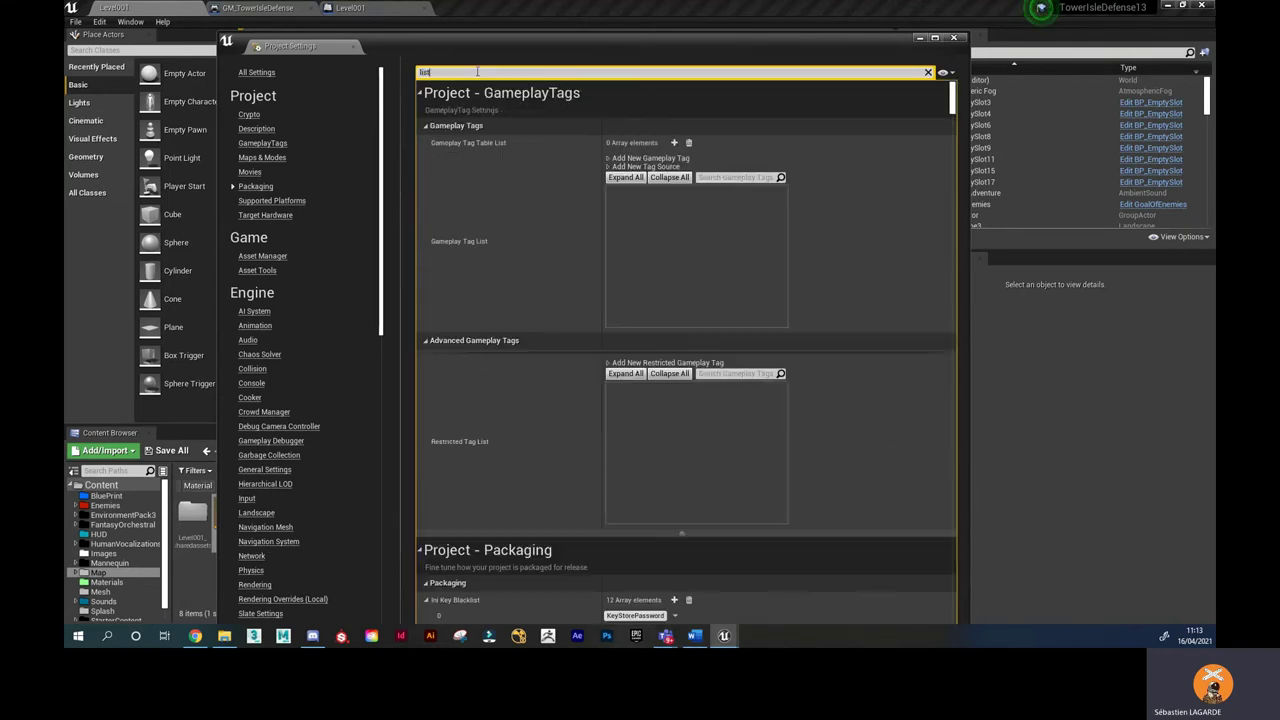
type(" of")
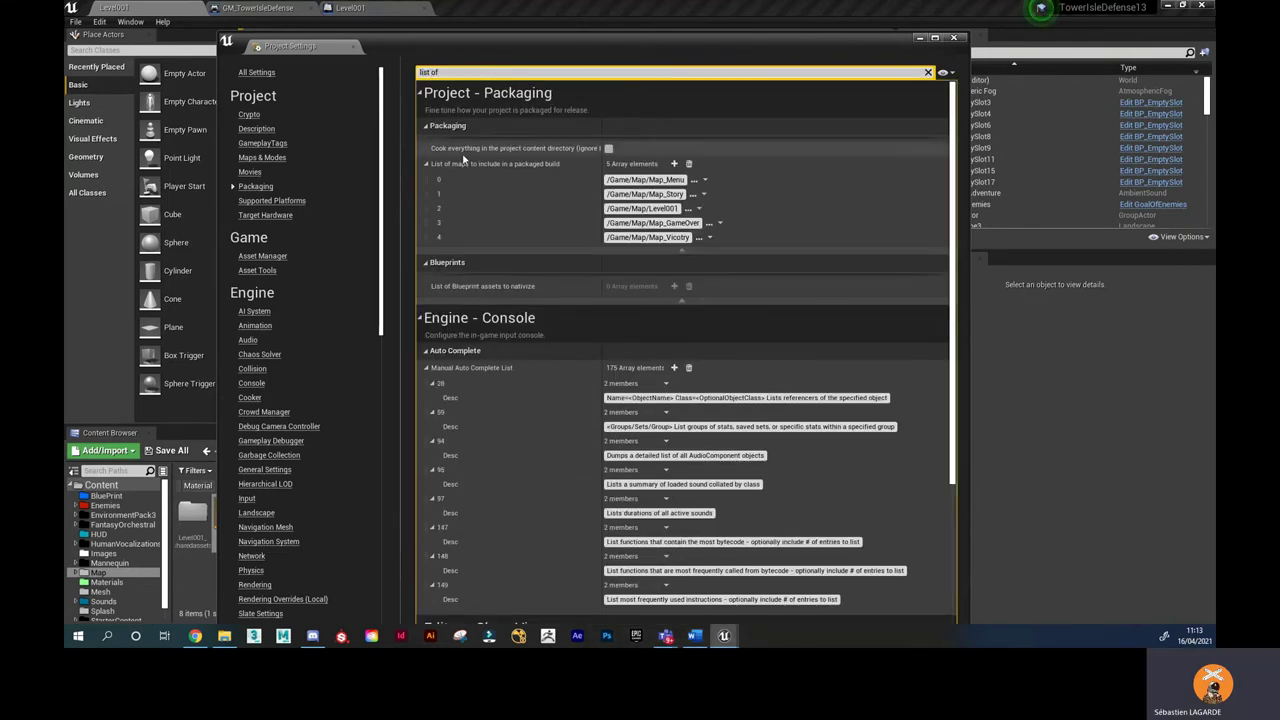
mouse_move(477, 170)
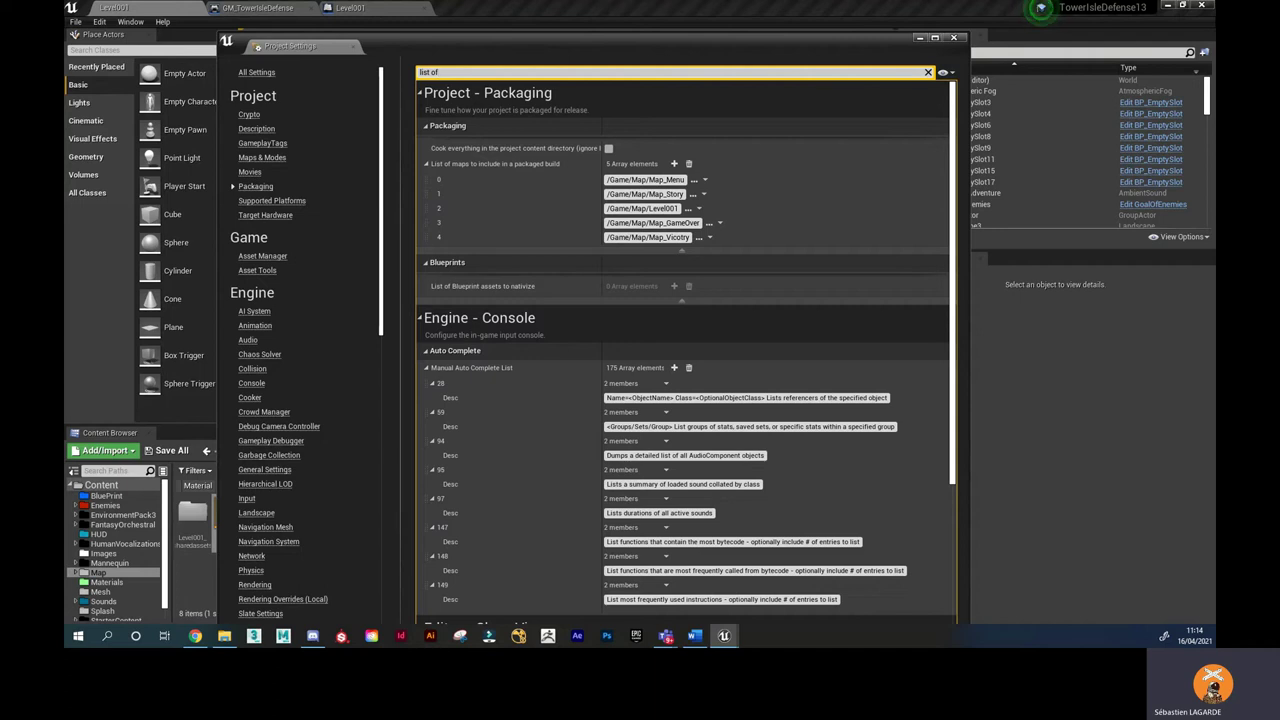
Review the Supported Platforms, Target Hardware and Input pages, scrolling through the input mappings.
left_click(275, 201)
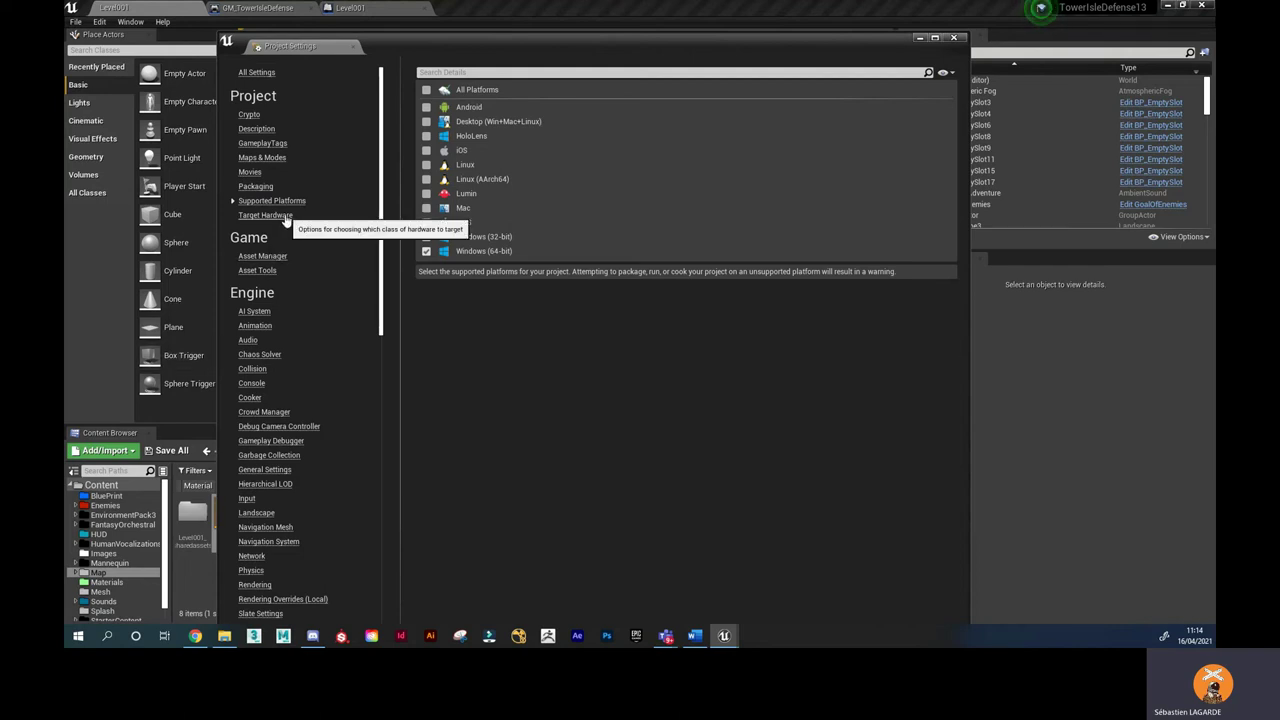
left_click(266, 215)
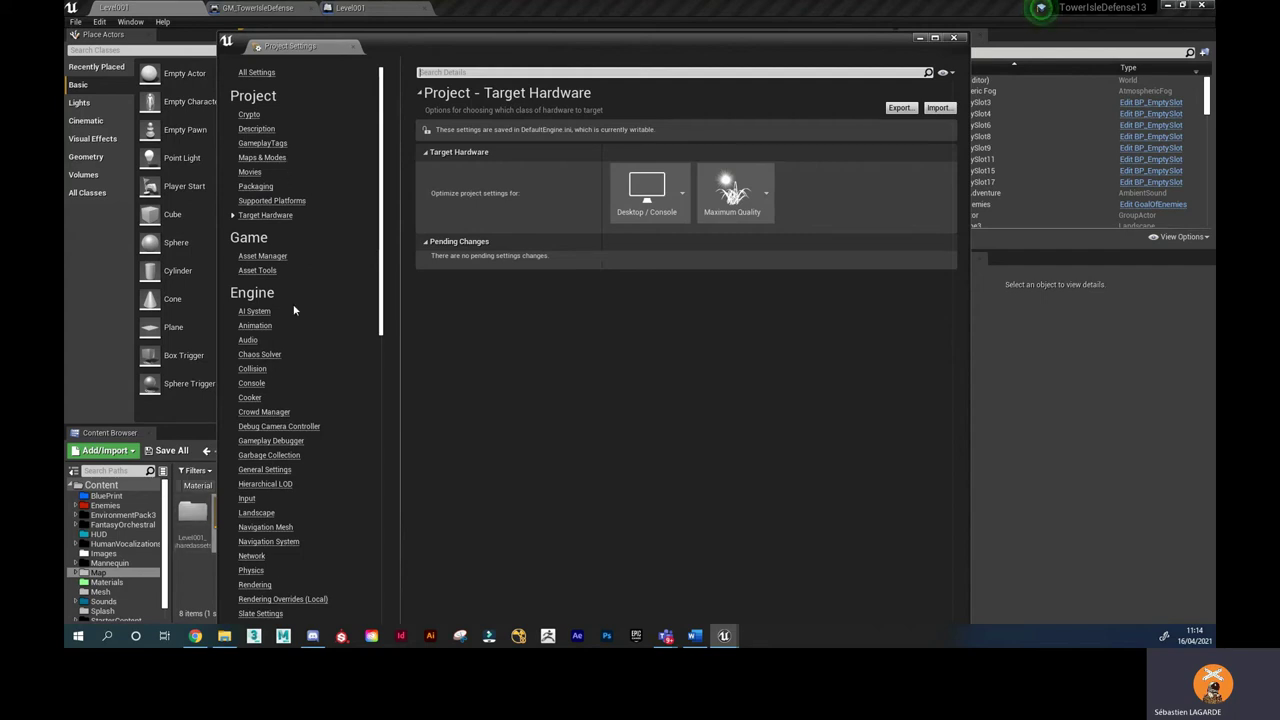
left_click(247, 499)
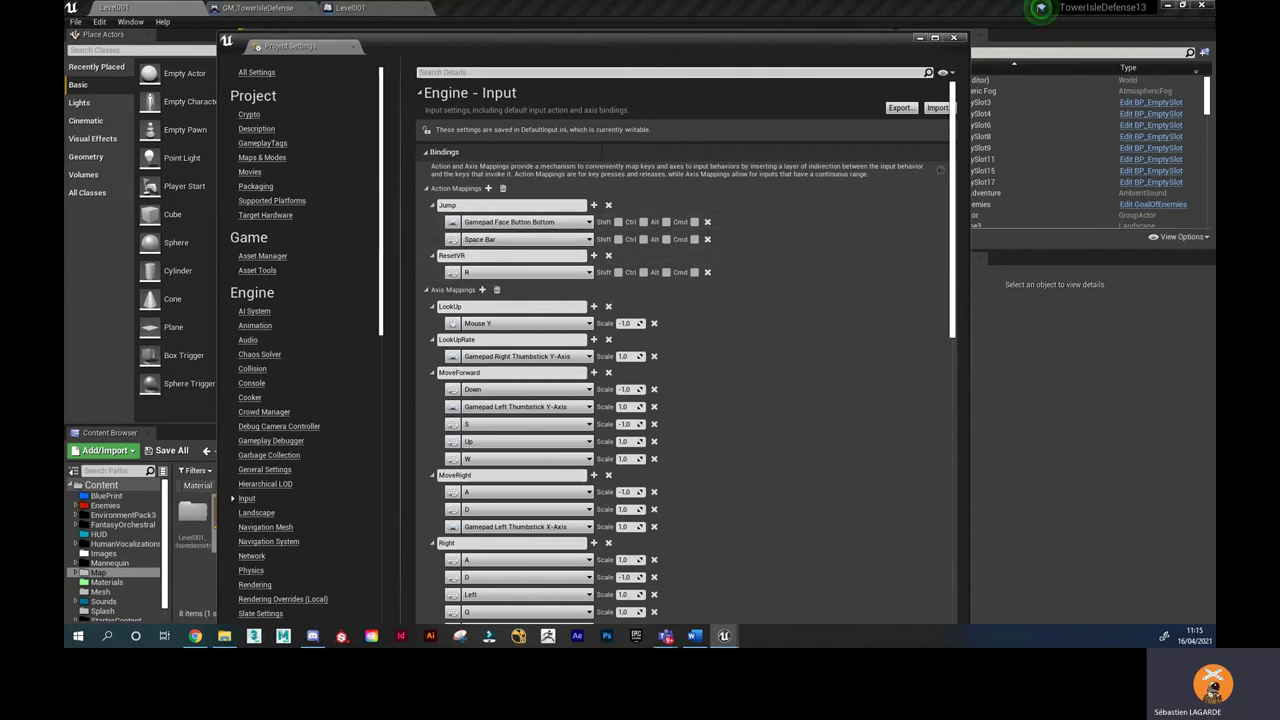
scroll(680, 400, "down", 3)
scroll(291, 436, "down", 3)
scroll(291, 436, "down", 3)
scroll(291, 436, "down", 3)
scroll(291, 436, "down", 3)
scroll(291, 436, "down", 2)
scroll(291, 436, "down", 1)
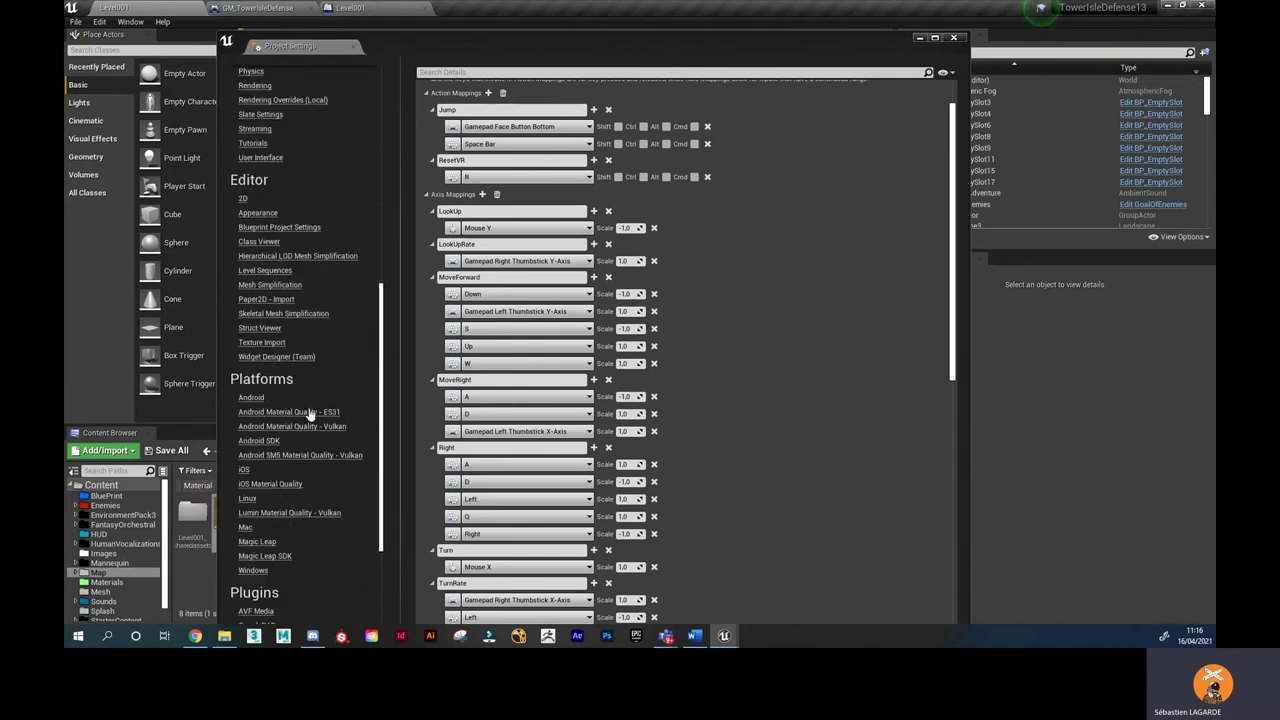
Open the Windows platform settings and check the Tower Isle Defense splash images and 256 x 256 game icon.
left_click(255, 570)
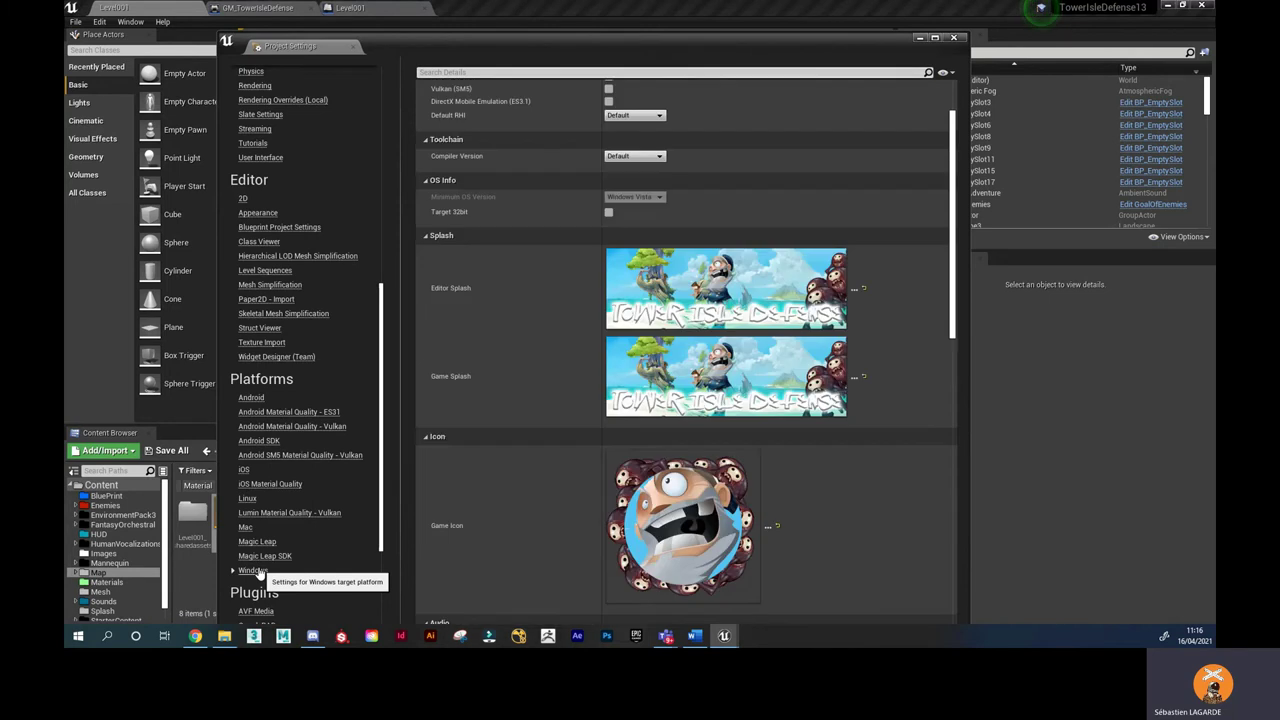
scroll(555, 305, "up", 3)
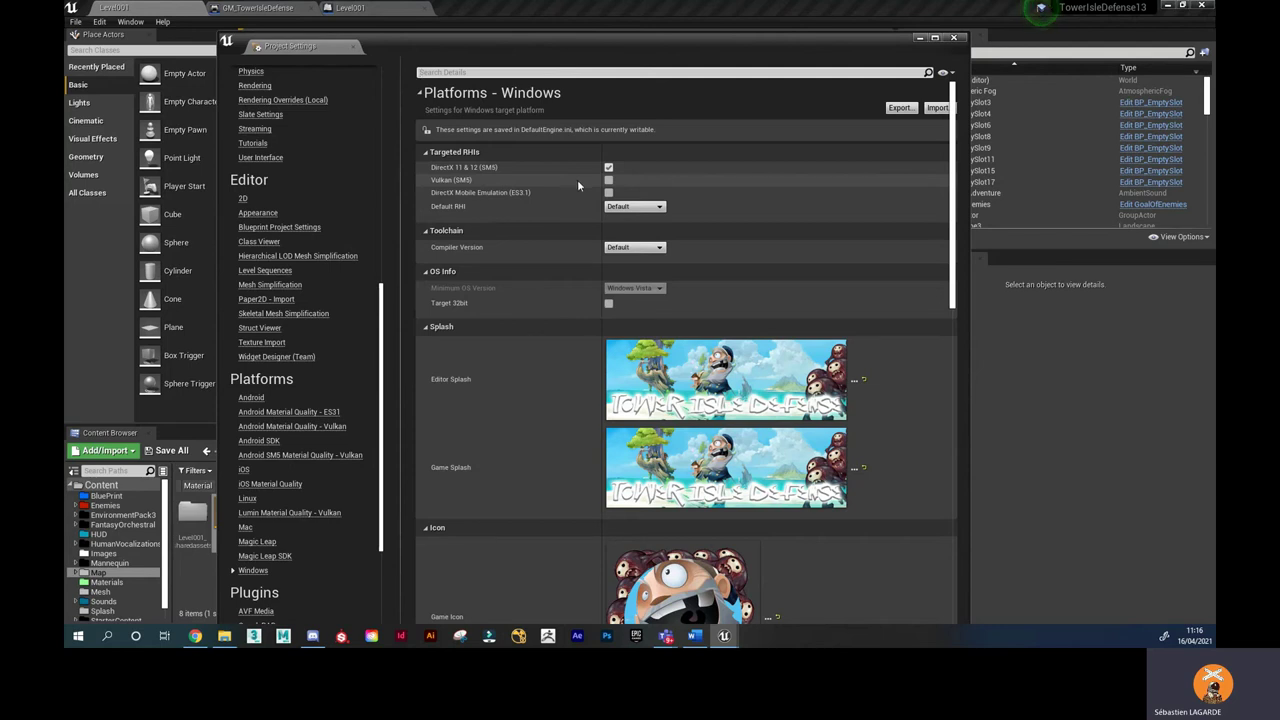
scroll(573, 340, "down", 1)
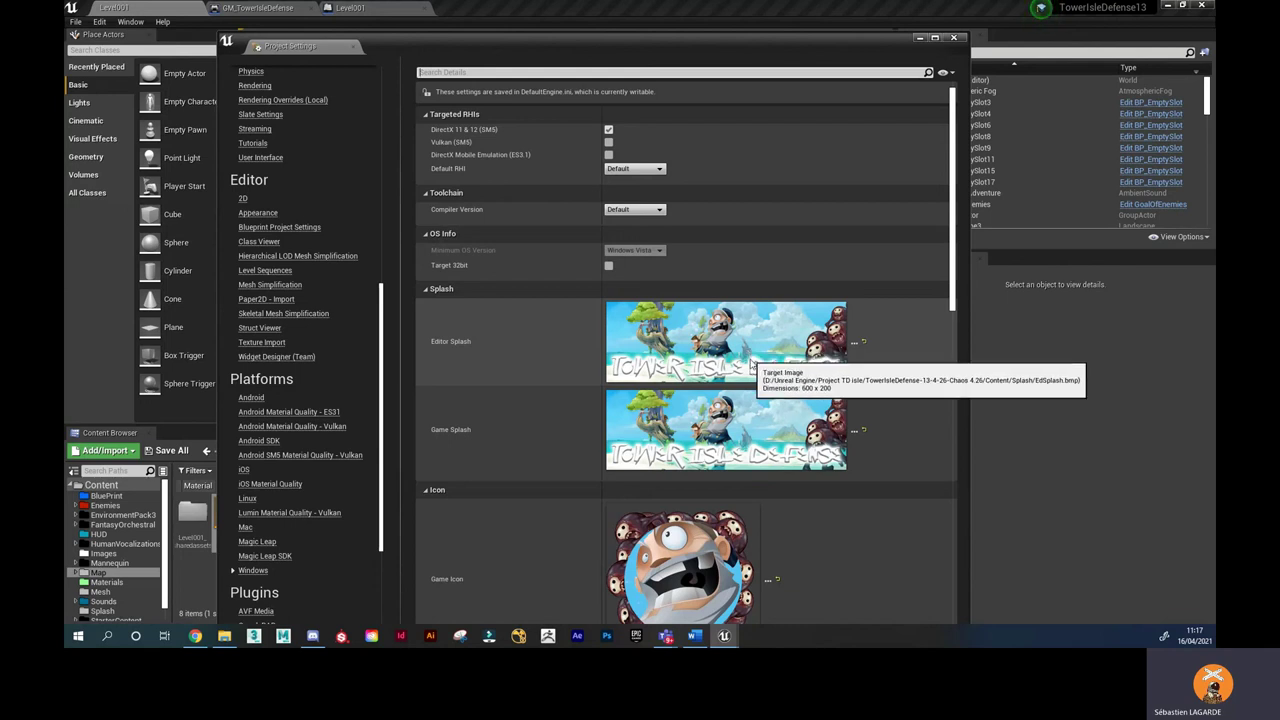
scroll(777, 430, "down", 1)
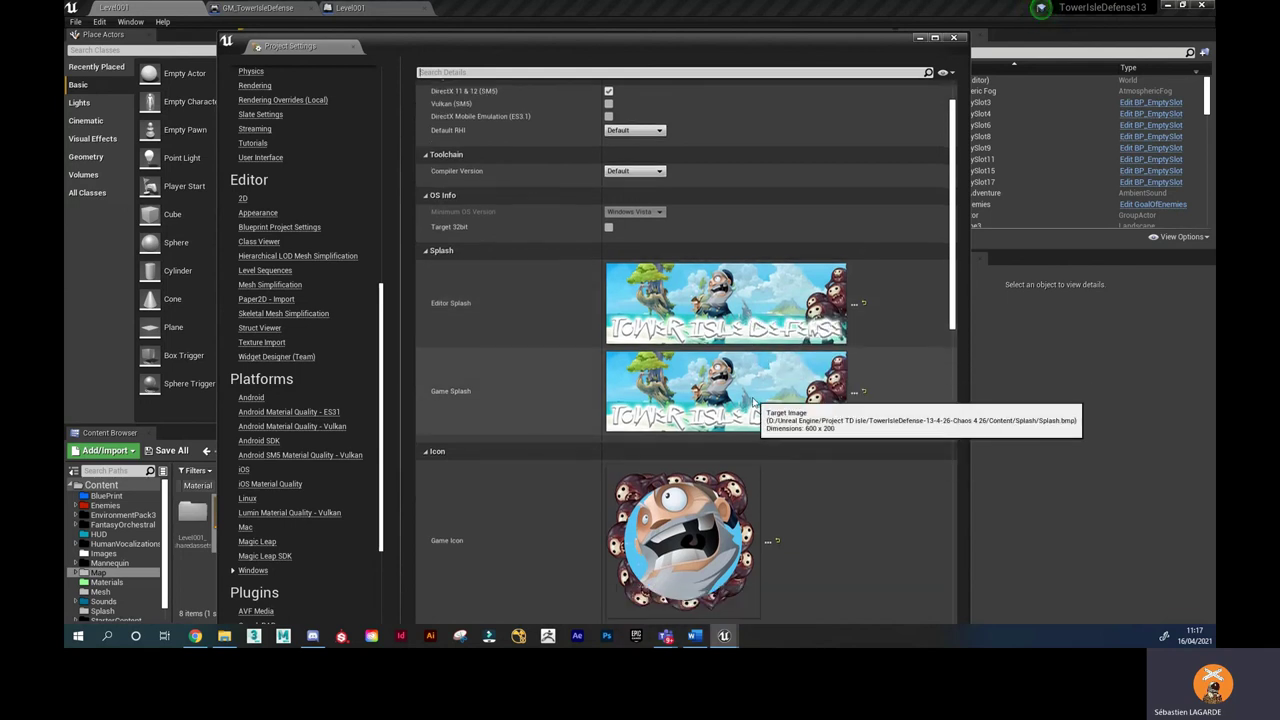
scroll(764, 398, "down", 1)
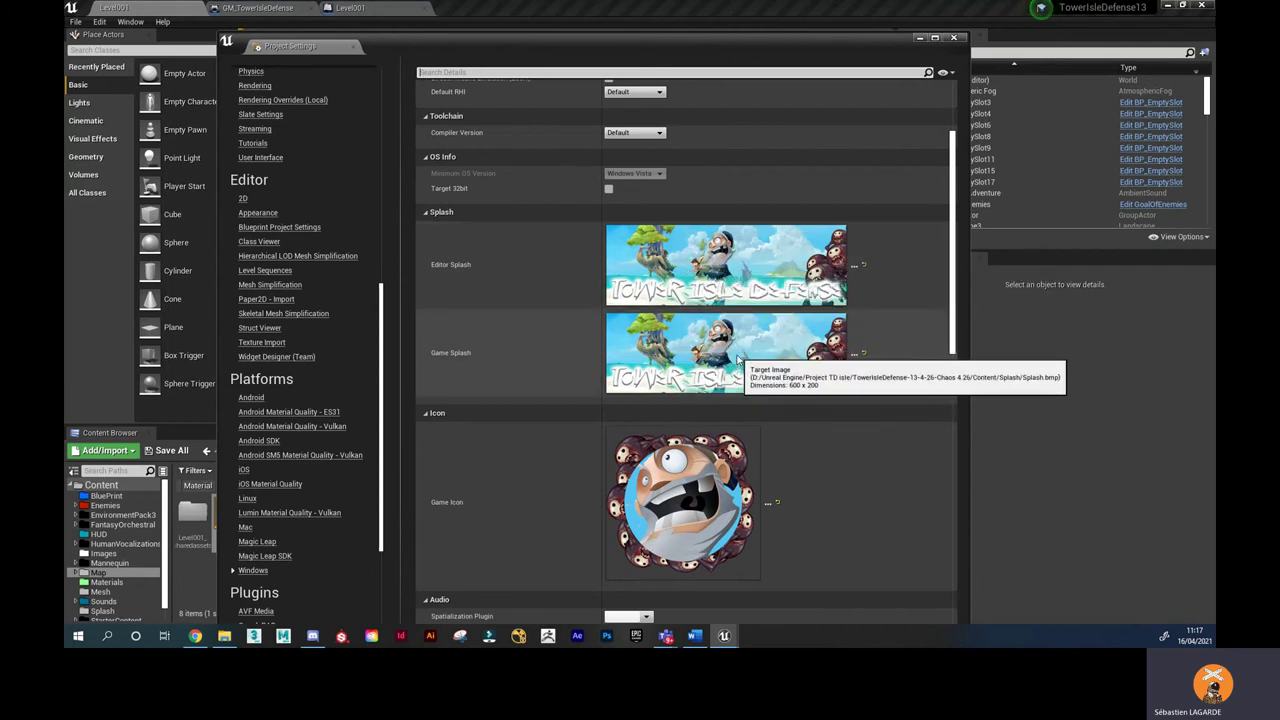
scroll(738, 358, "down", 1)
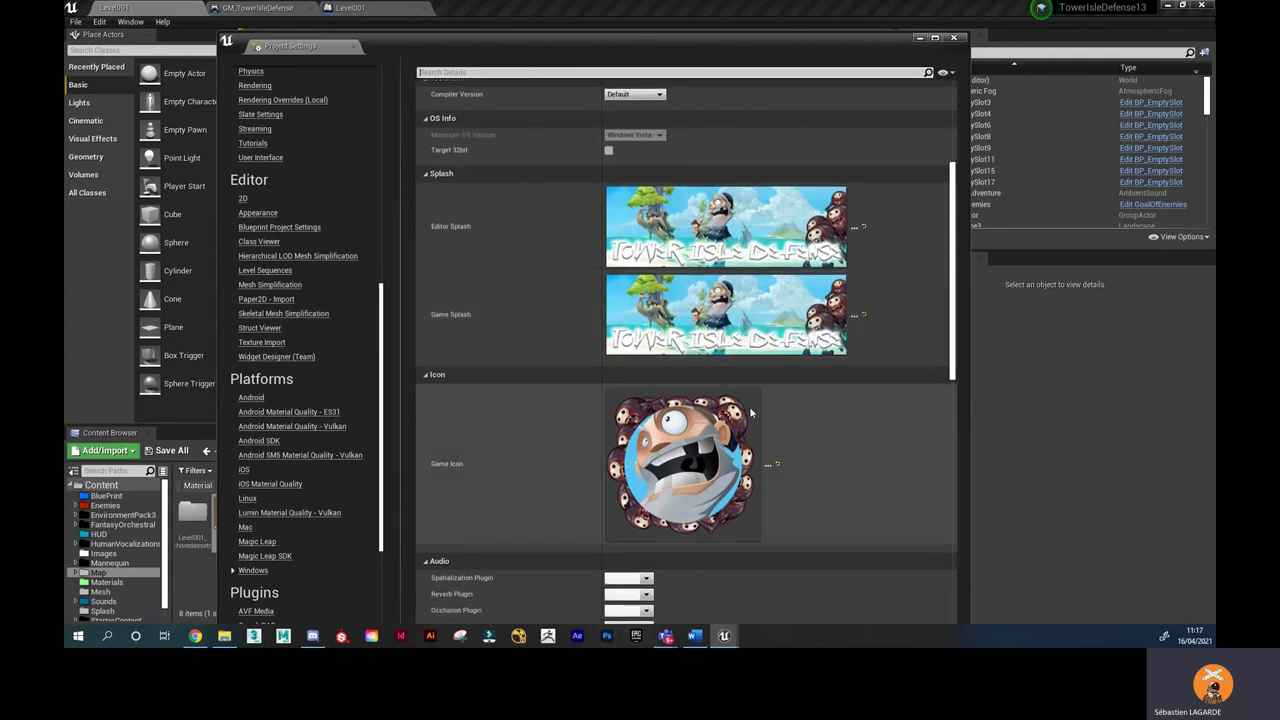
scroll(706, 410, "down", 1)
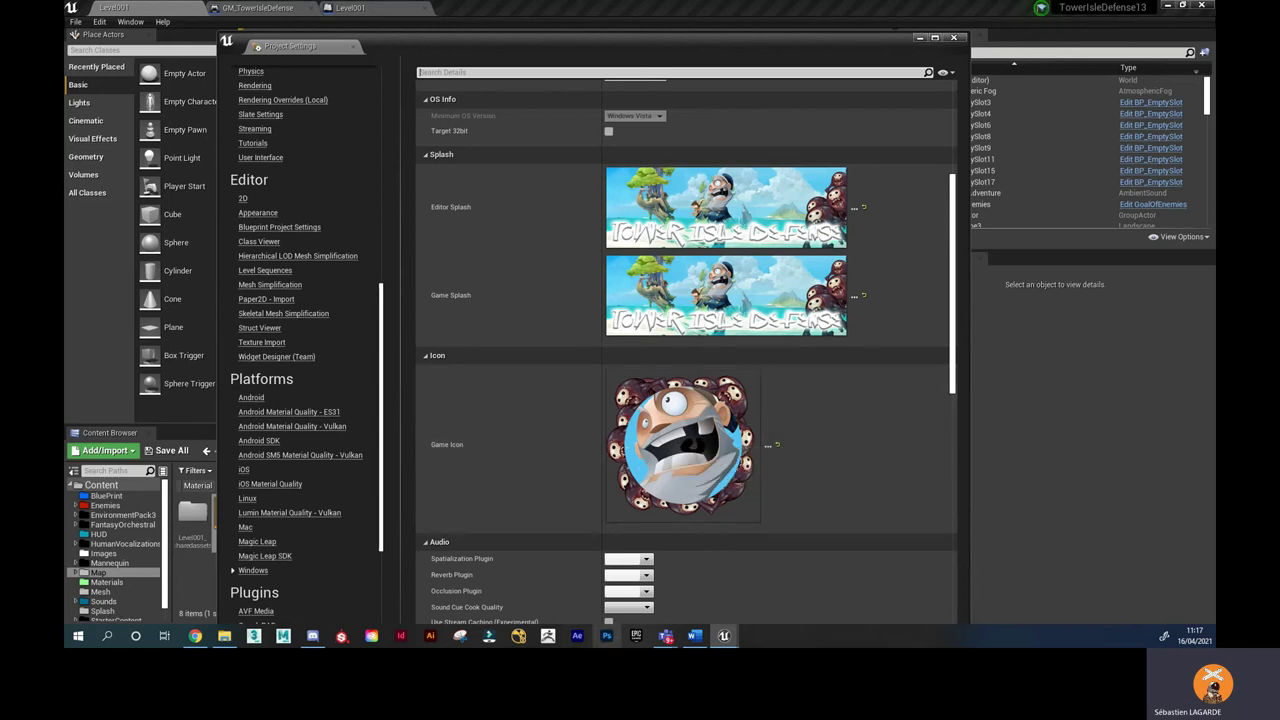
In Photoshop, open Fichier > Exportation > Enregistrer pour le Web (hérité) for the portrait.
left_click(609, 640)
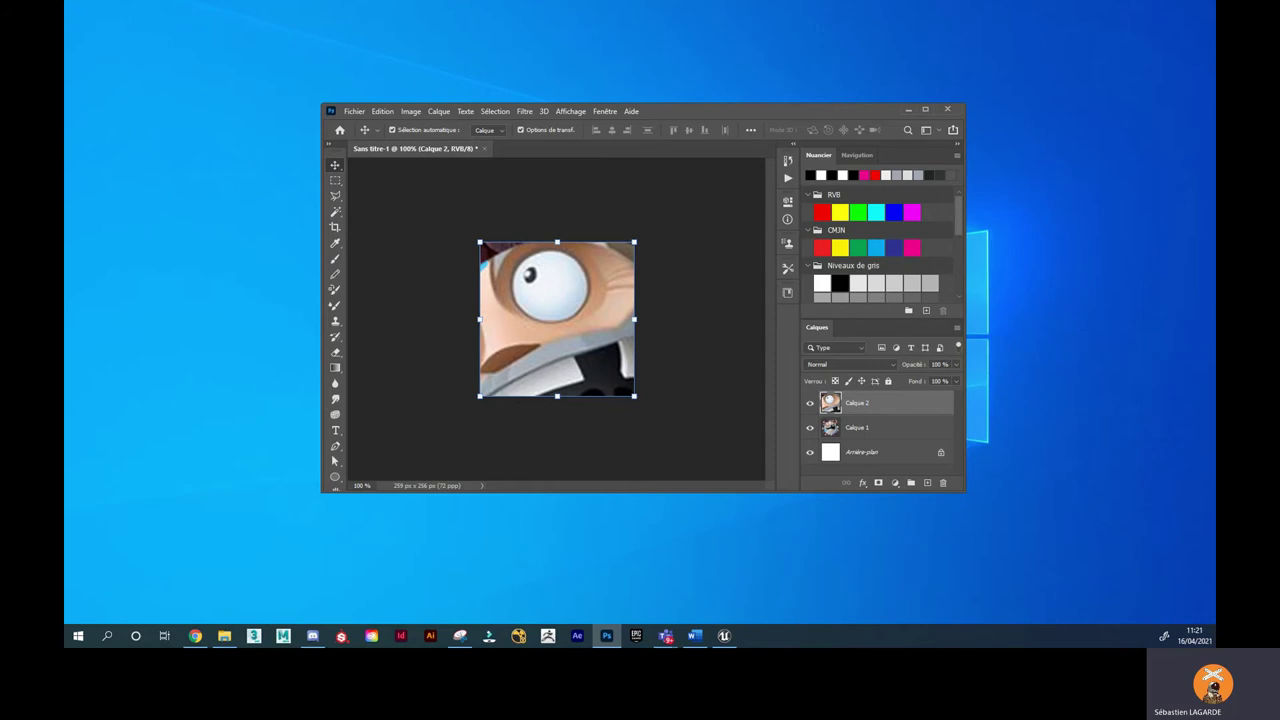
left_click(357, 112)
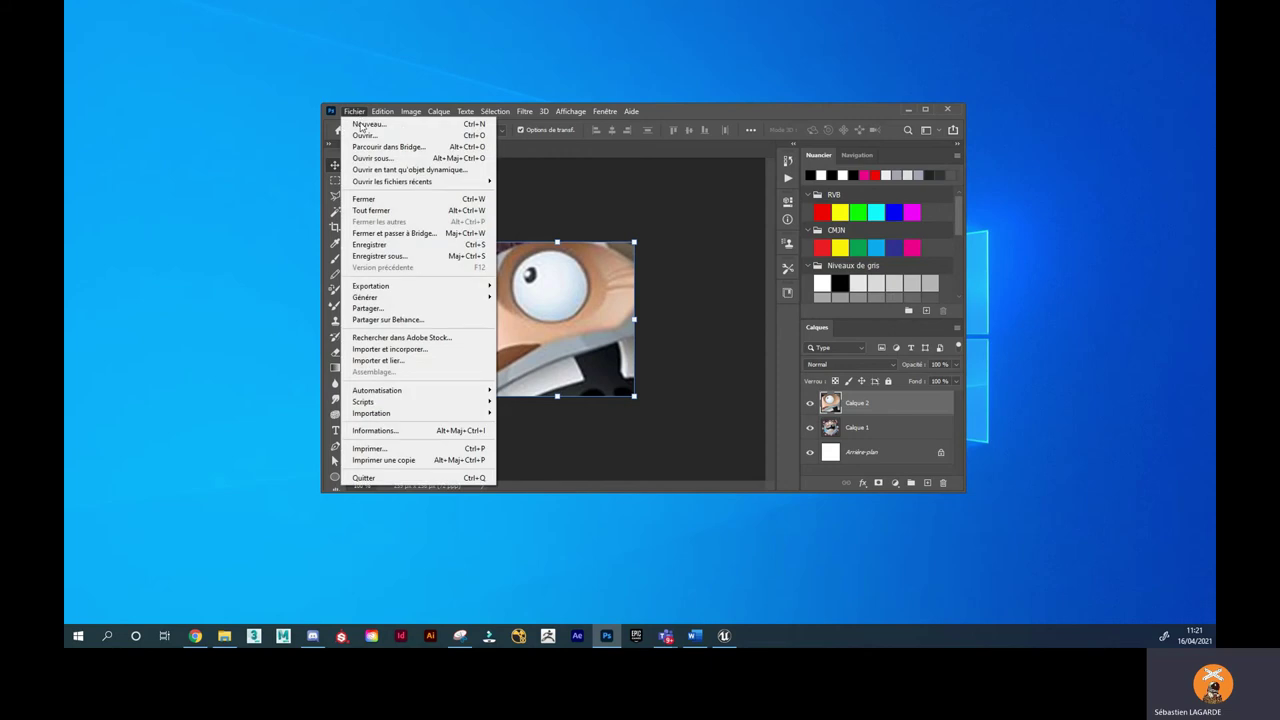
mouse_move(403, 290)
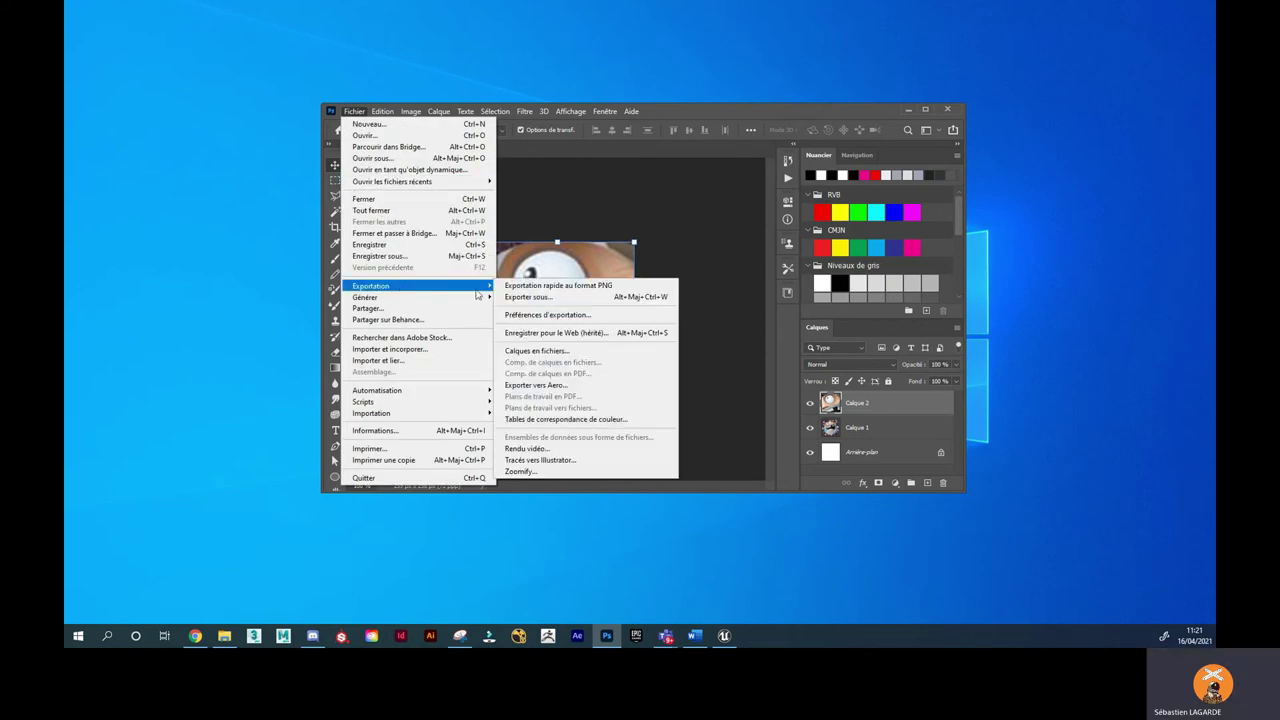
left_click(558, 333)
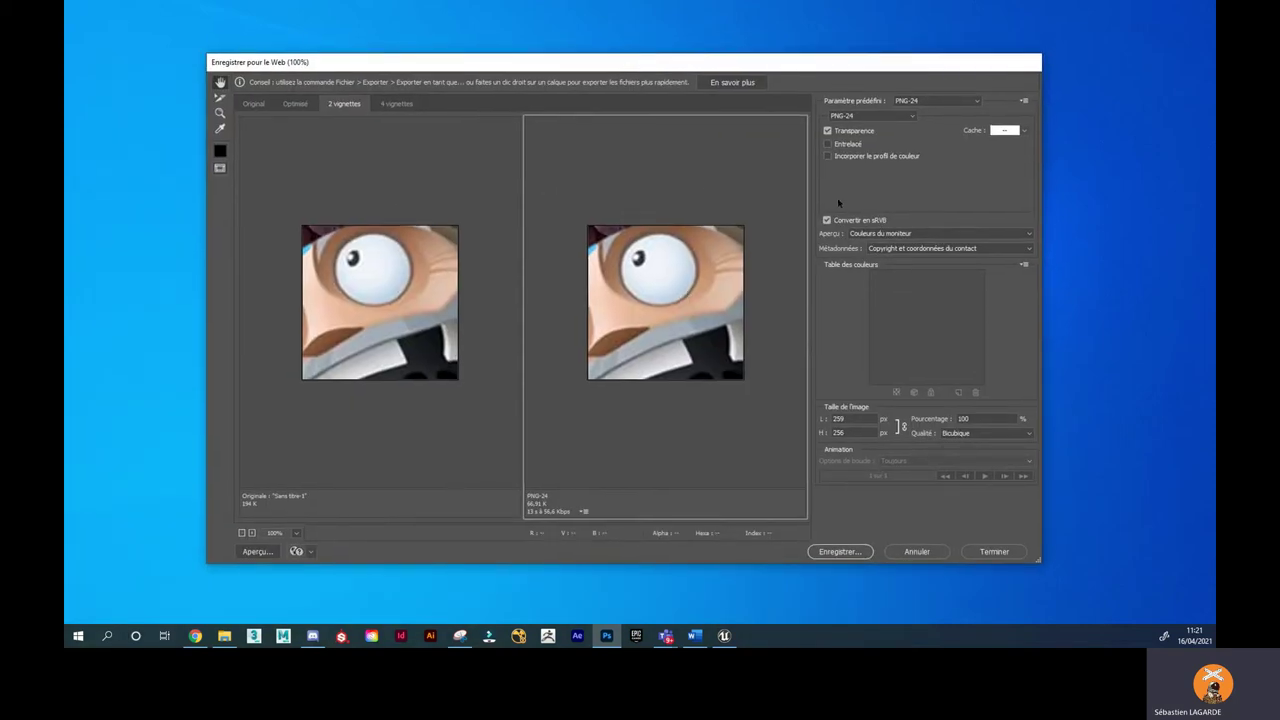
Set the export format to JPEG with a 256 x 256 image size.
left_click(893, 118)
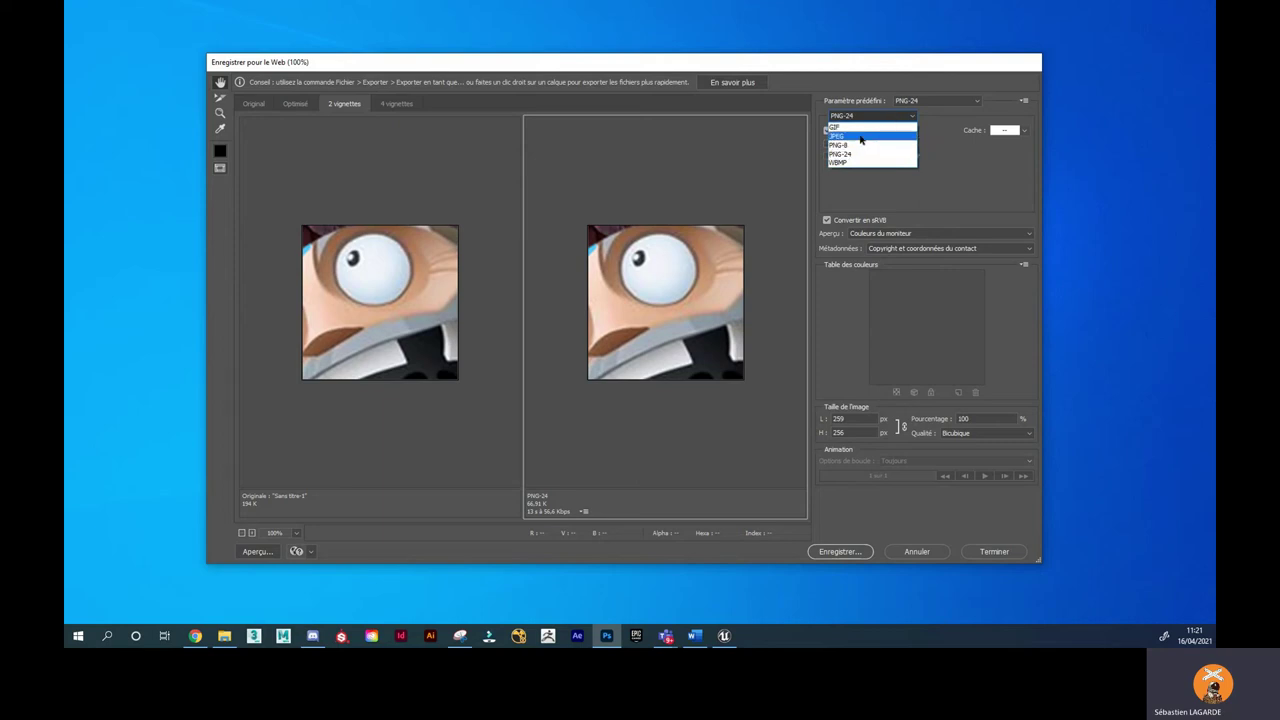
left_click(862, 139)
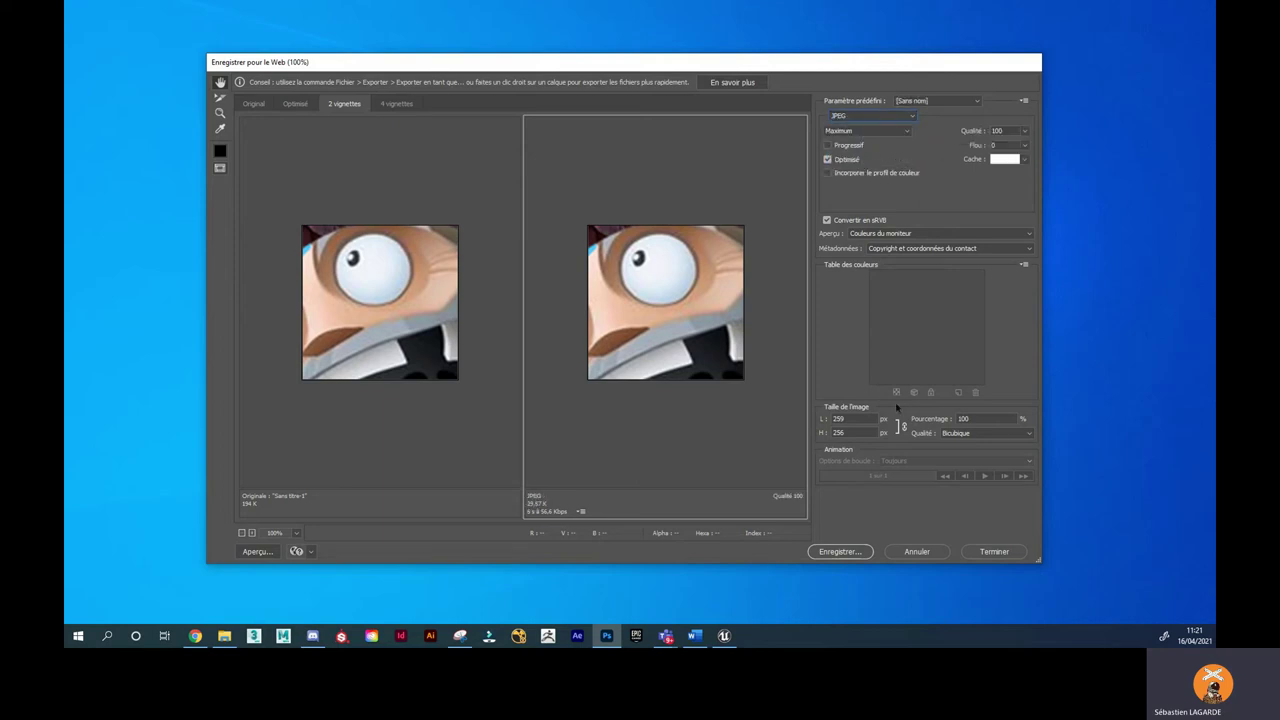
left_click(840, 420)
type("256")
key("Tab")
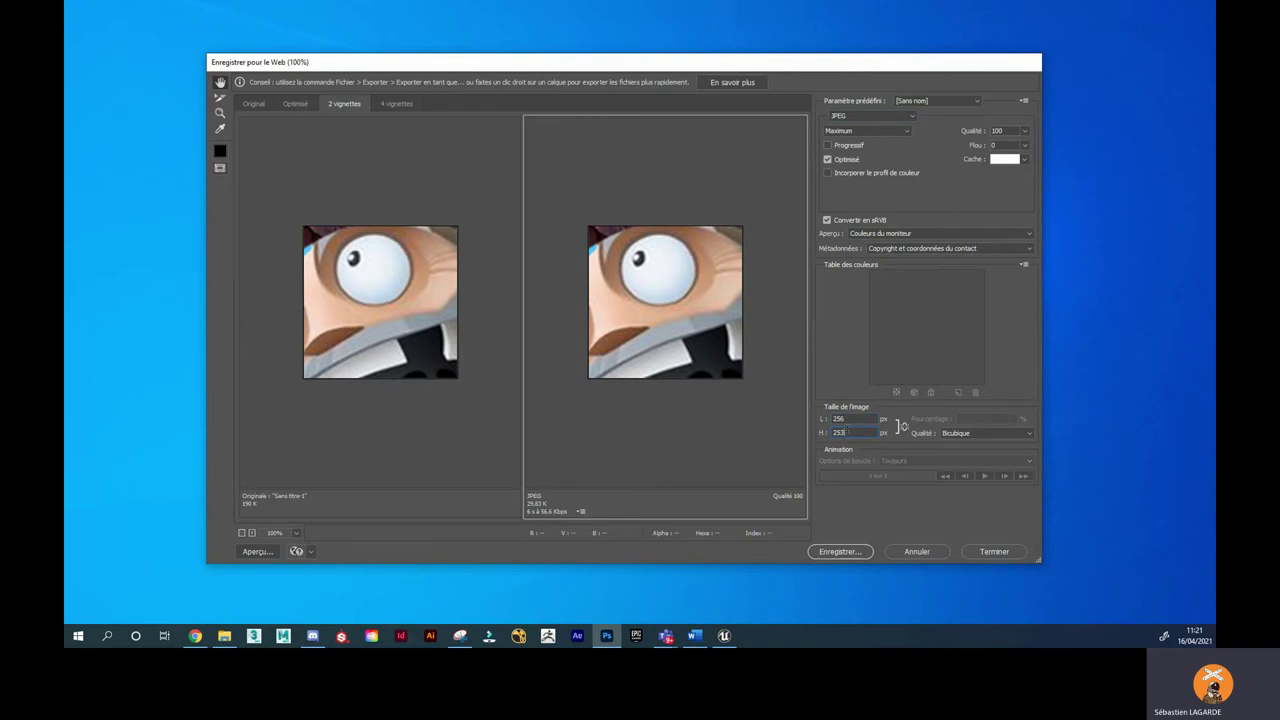
type("6")
Save the export to the Desktop as 'noeinoeil' and minimise Photoshop.
left_click(840, 552)
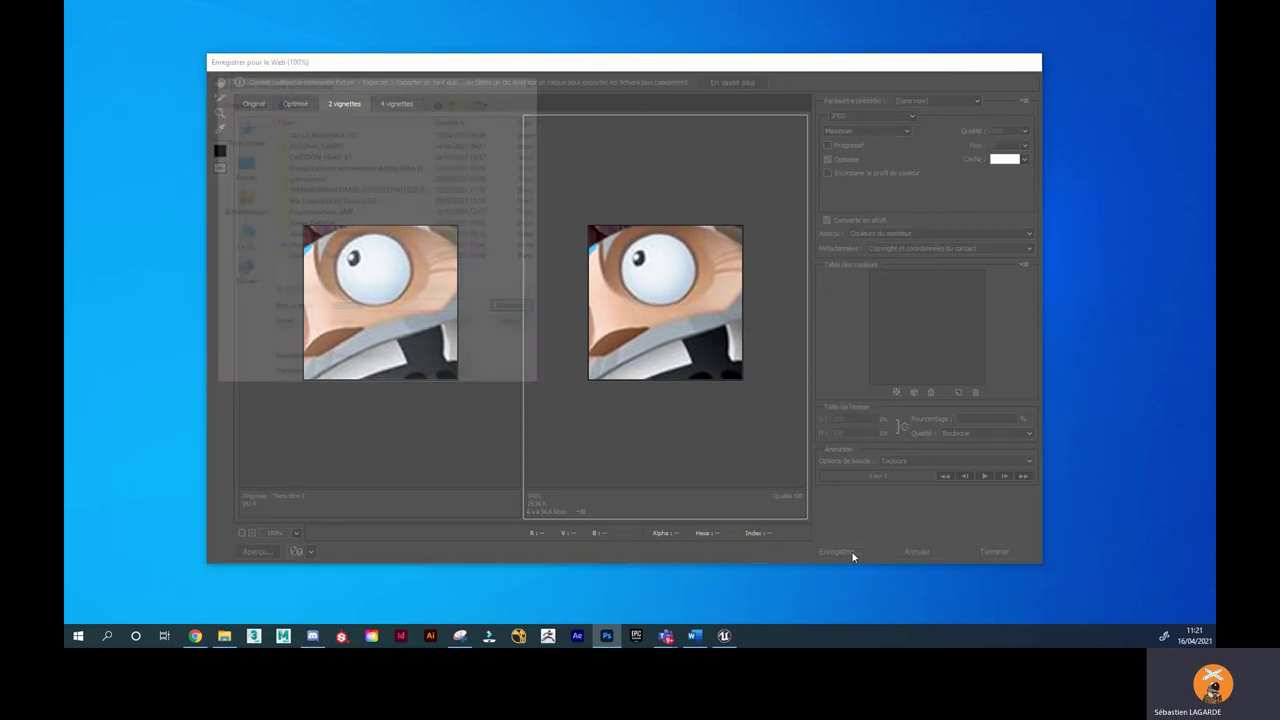
left_click(241, 166)
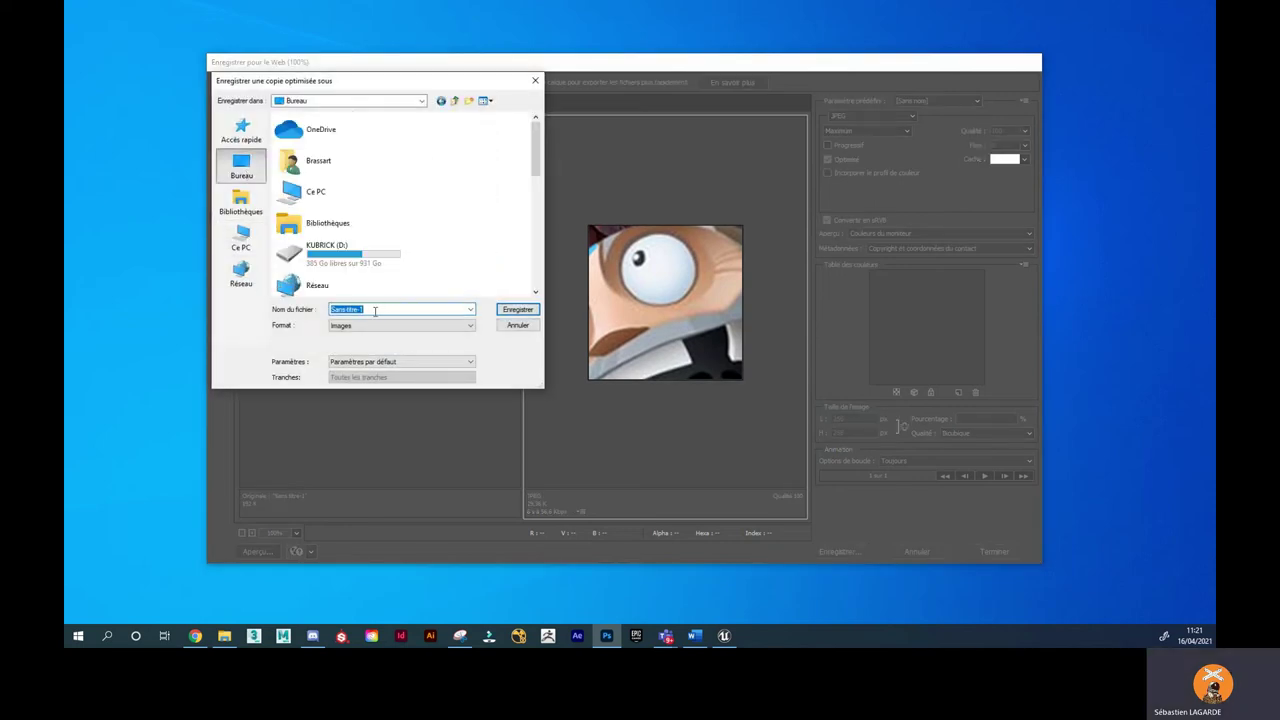
type("noeinoeil")
left_click(524, 313)
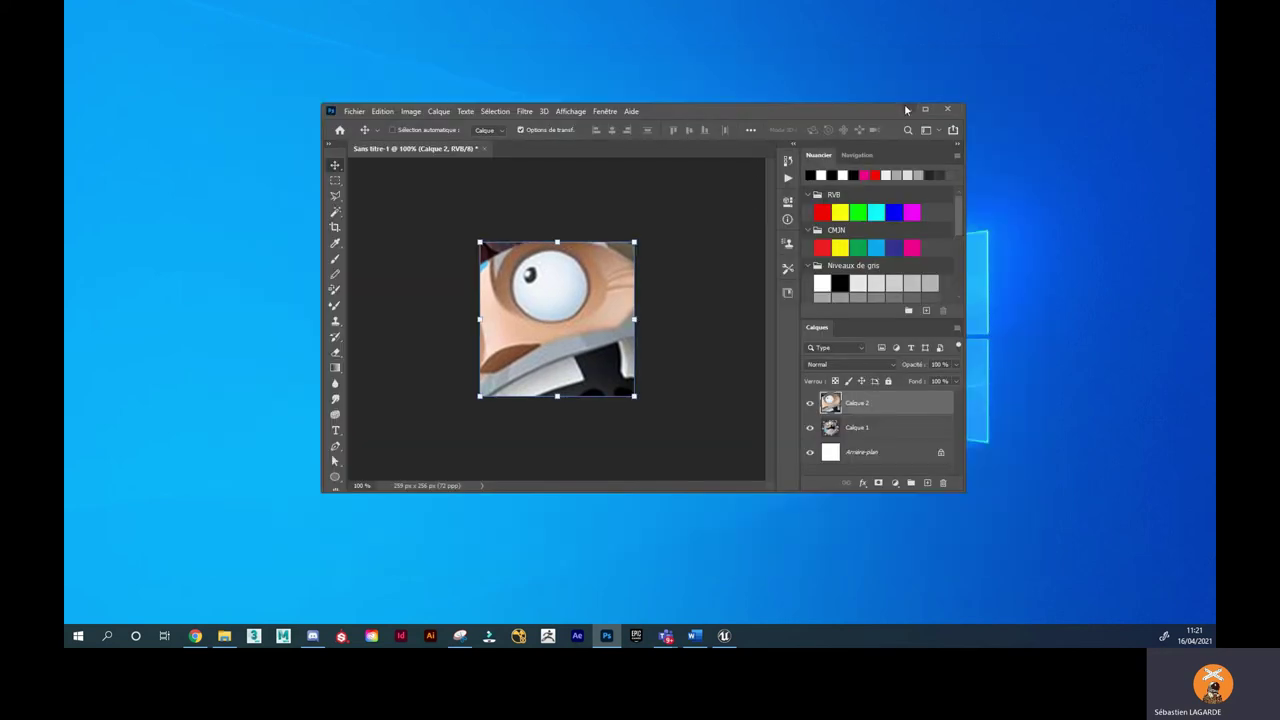
left_click(909, 110)
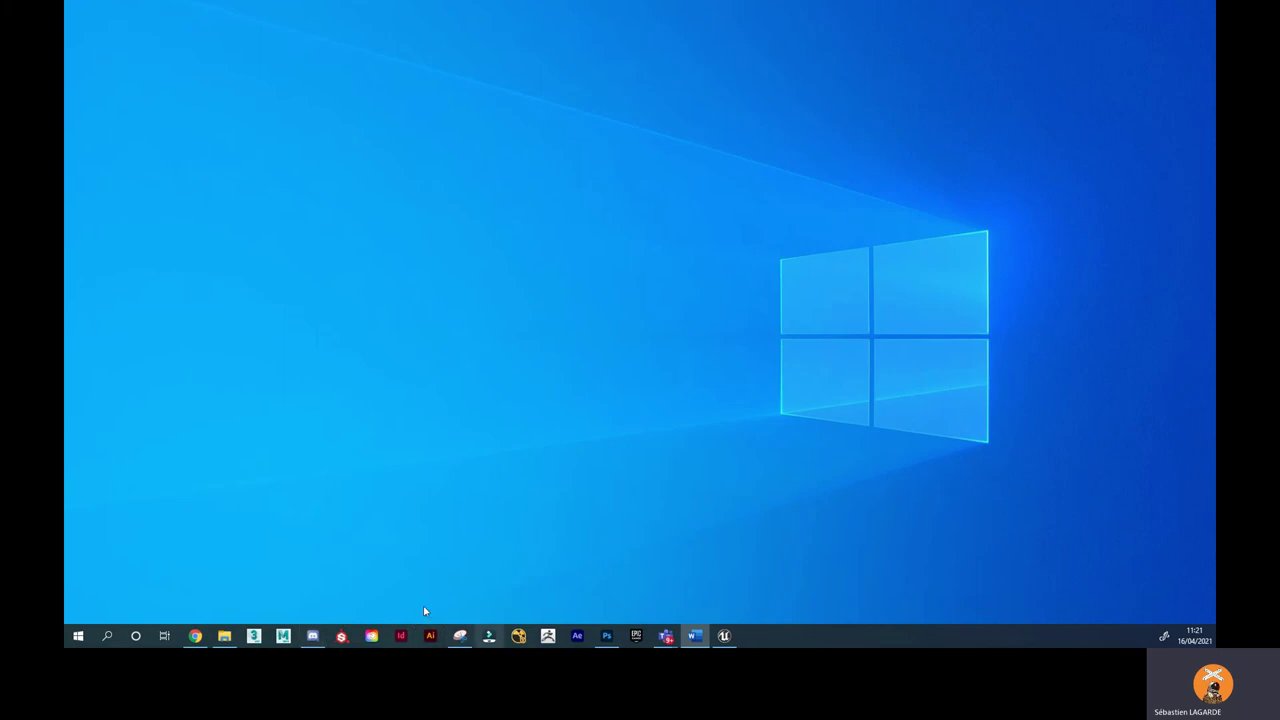
Search Google for 'ico convert' in a new tab and open the icoconvert.com result.
key("alt+Tab")
left_click(596, 269)
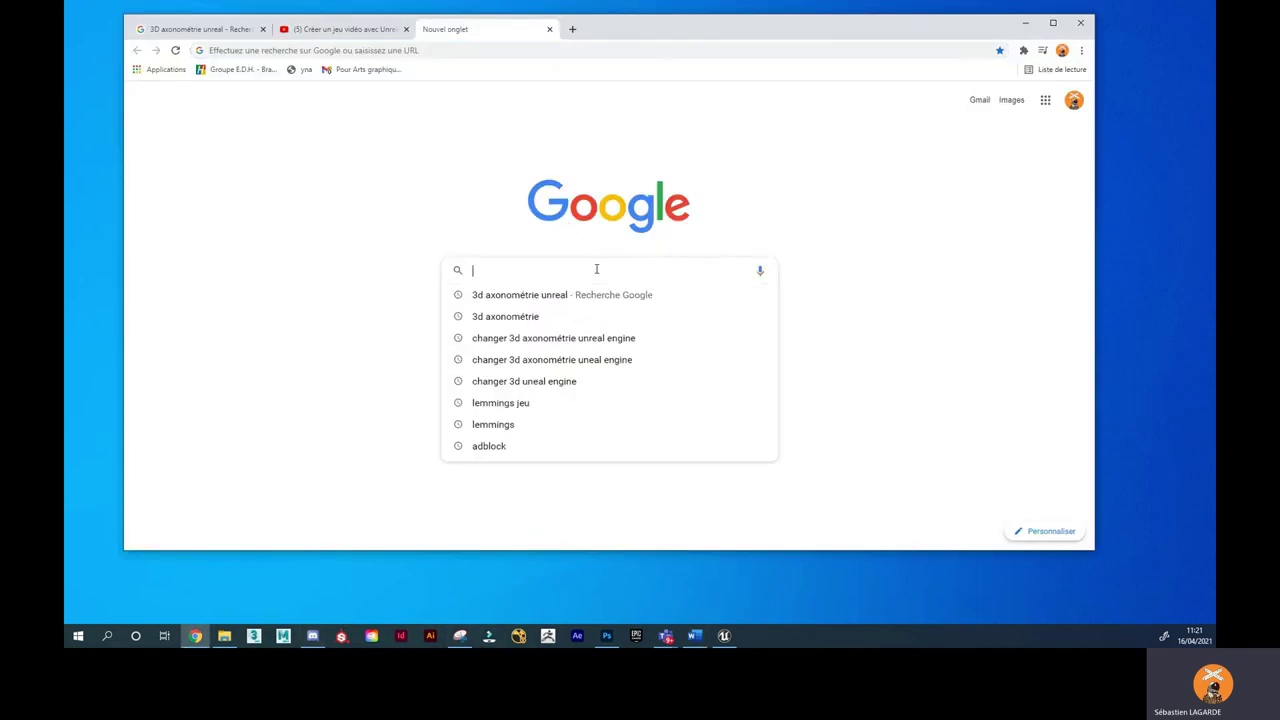
type("ico conve")
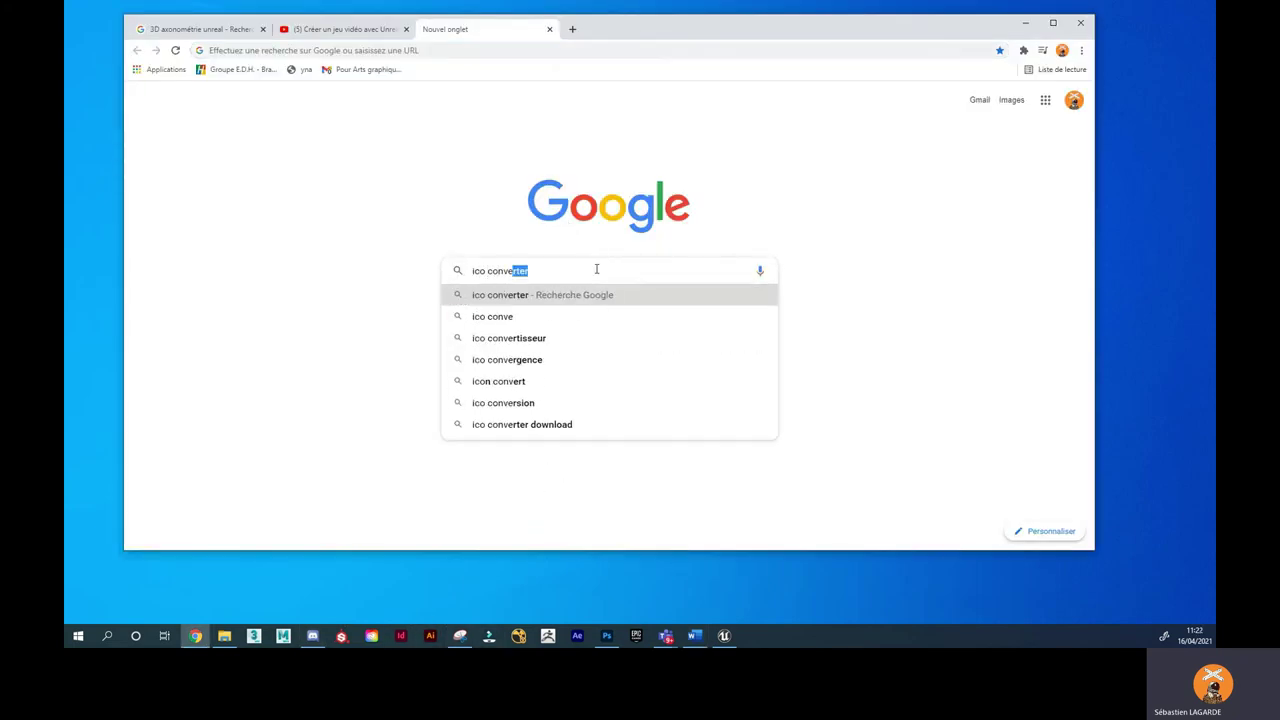
type("rt")
key("Return")
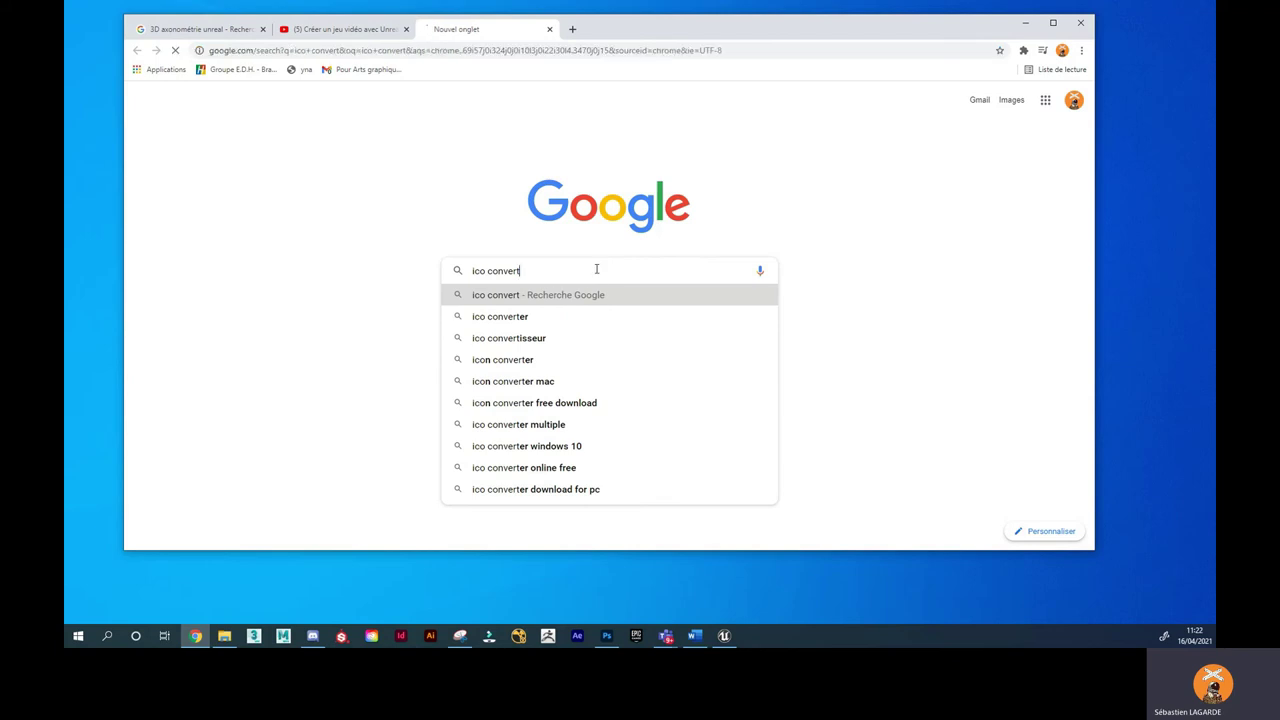
left_click(320, 215)
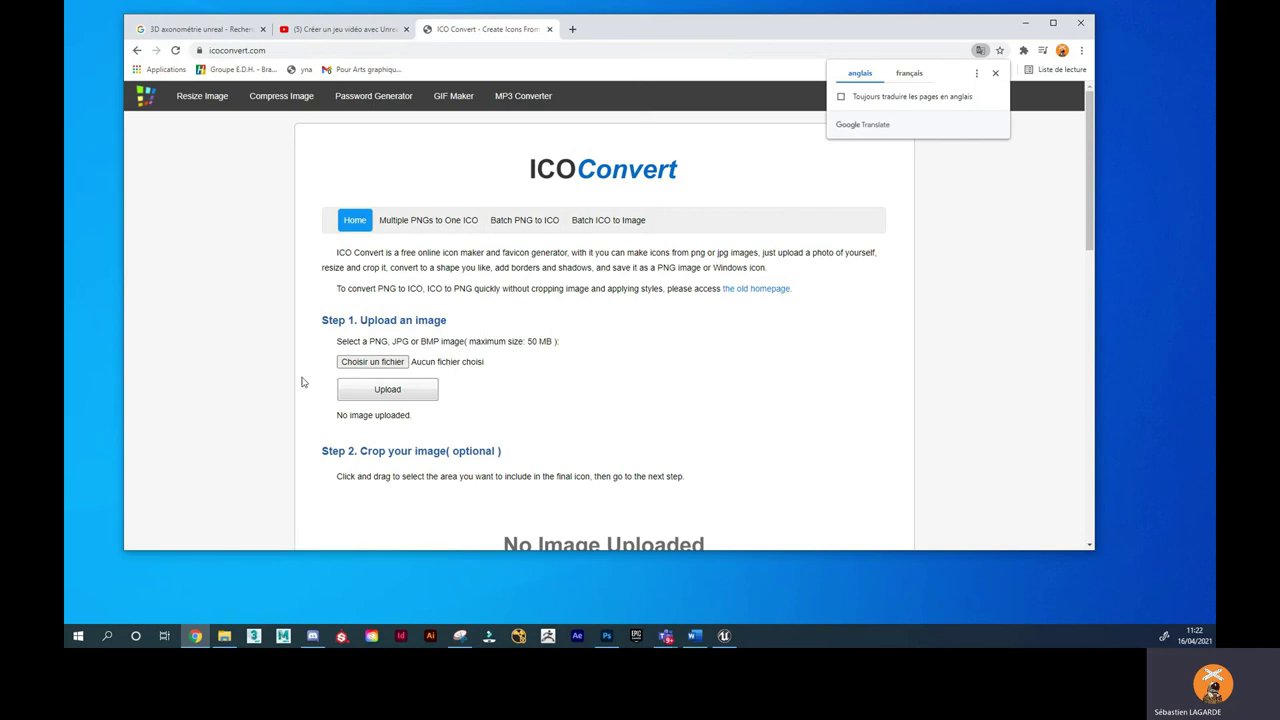
Upload the noeinoeil.jpg image from the Bureau (Desktop) folder to ICOConvert.
left_click(395, 368)
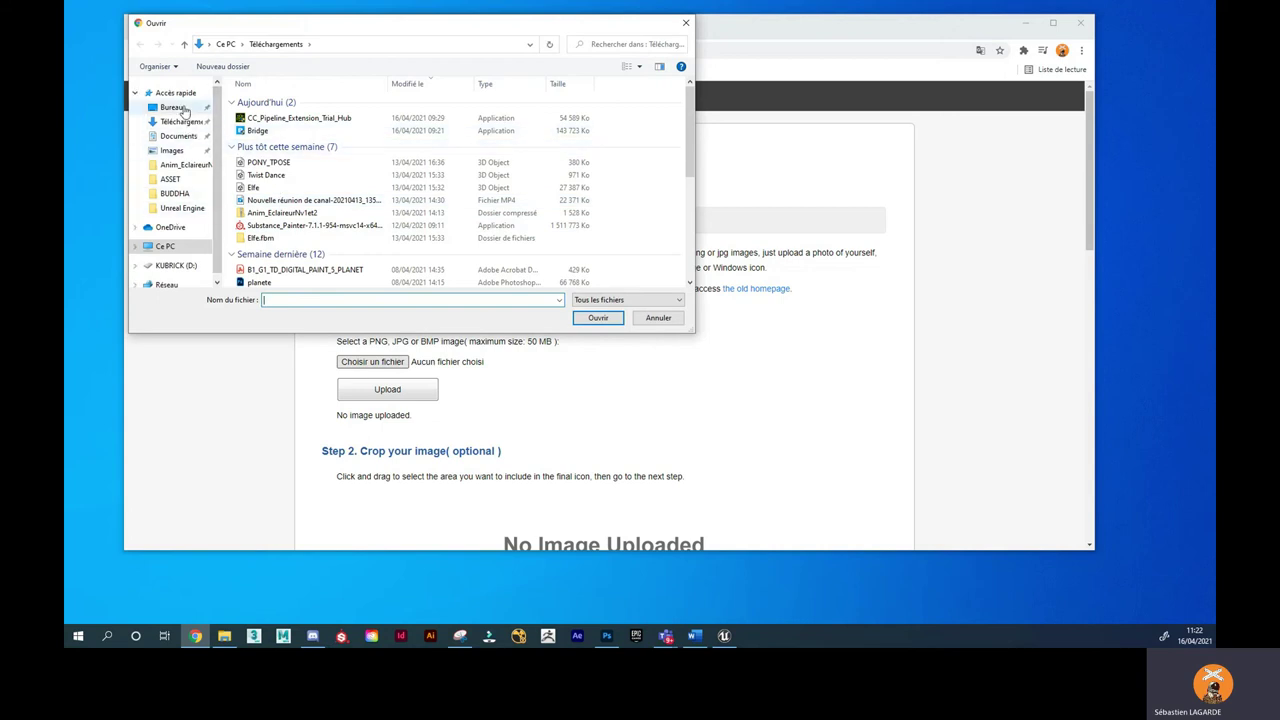
left_click(176, 107)
scroll(527, 225, "down", 1)
left_click(528, 228)
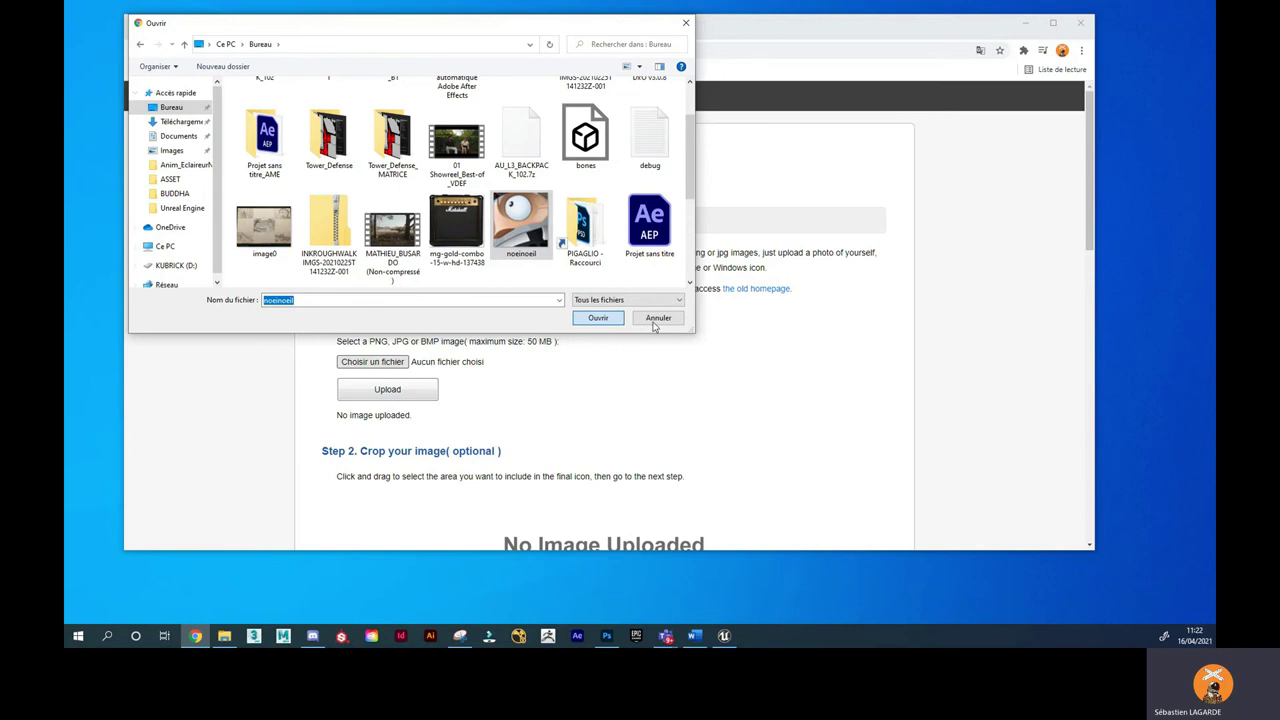
left_click(621, 320)
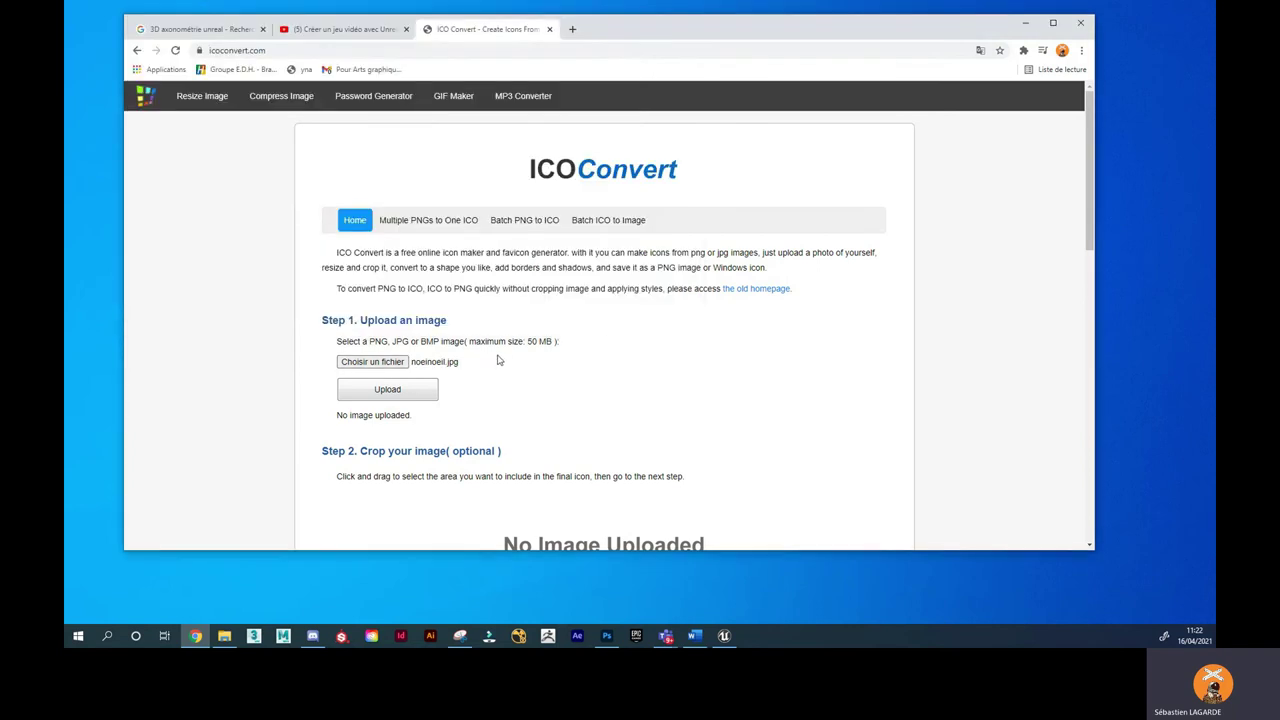
left_click(408, 396)
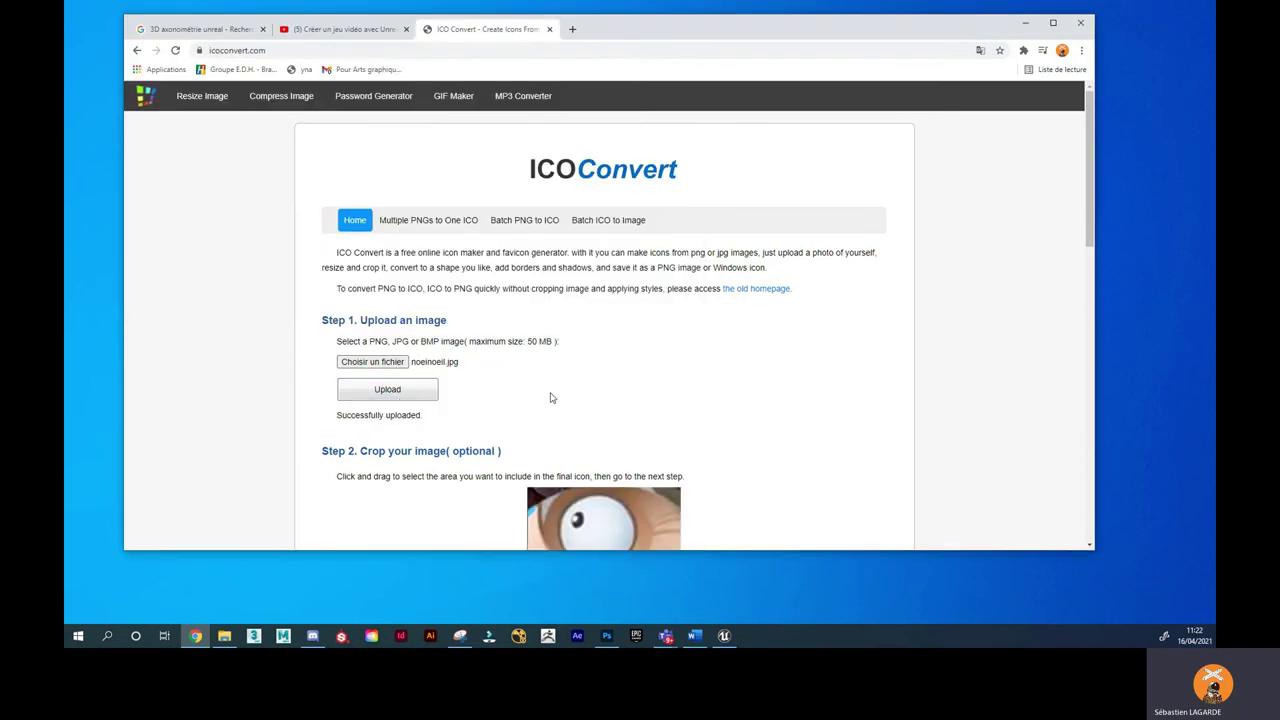
Choose the single 256 x 256 custom icon size.
scroll(551, 397, "down", 3)
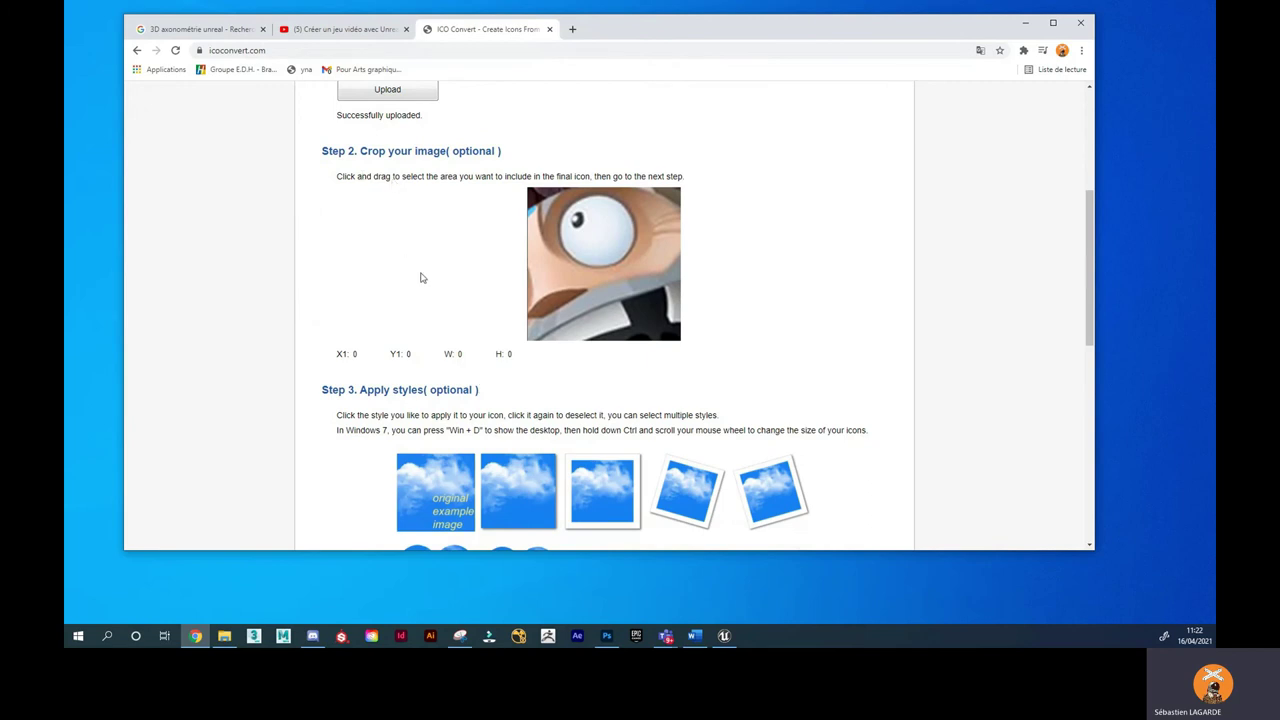
scroll(422, 304, "down", 1)
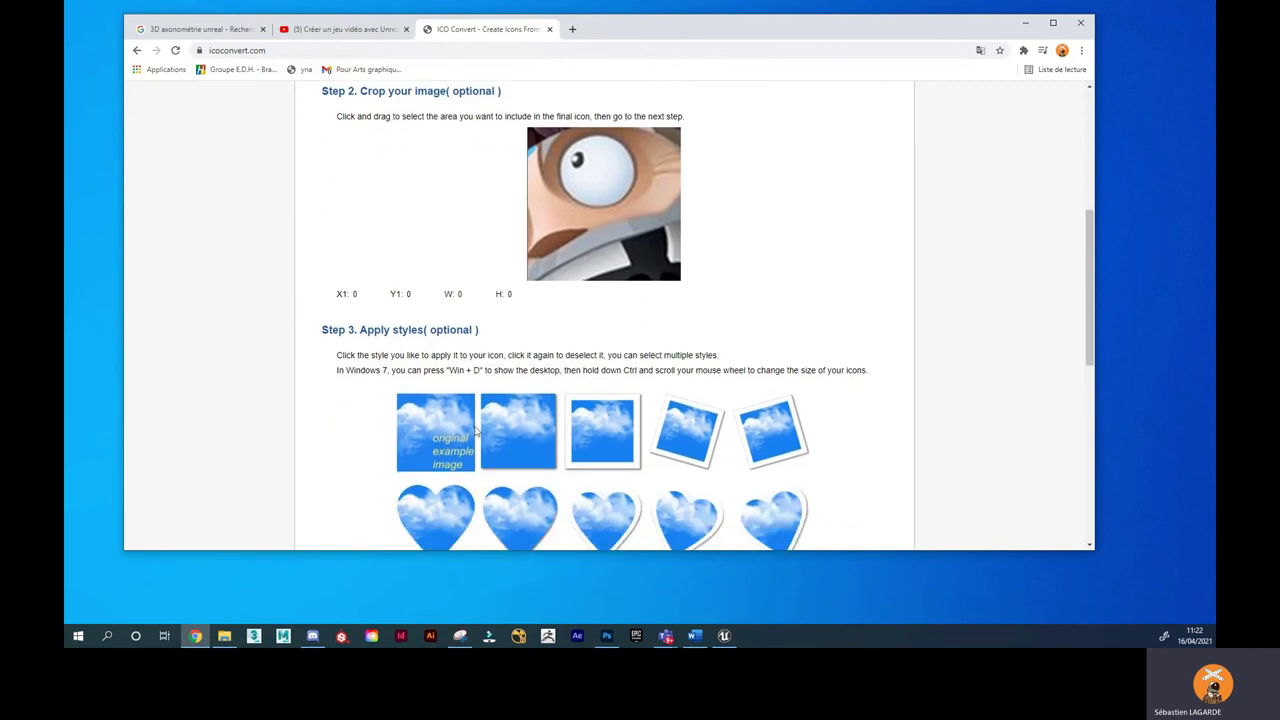
scroll(700, 500, "down", 2)
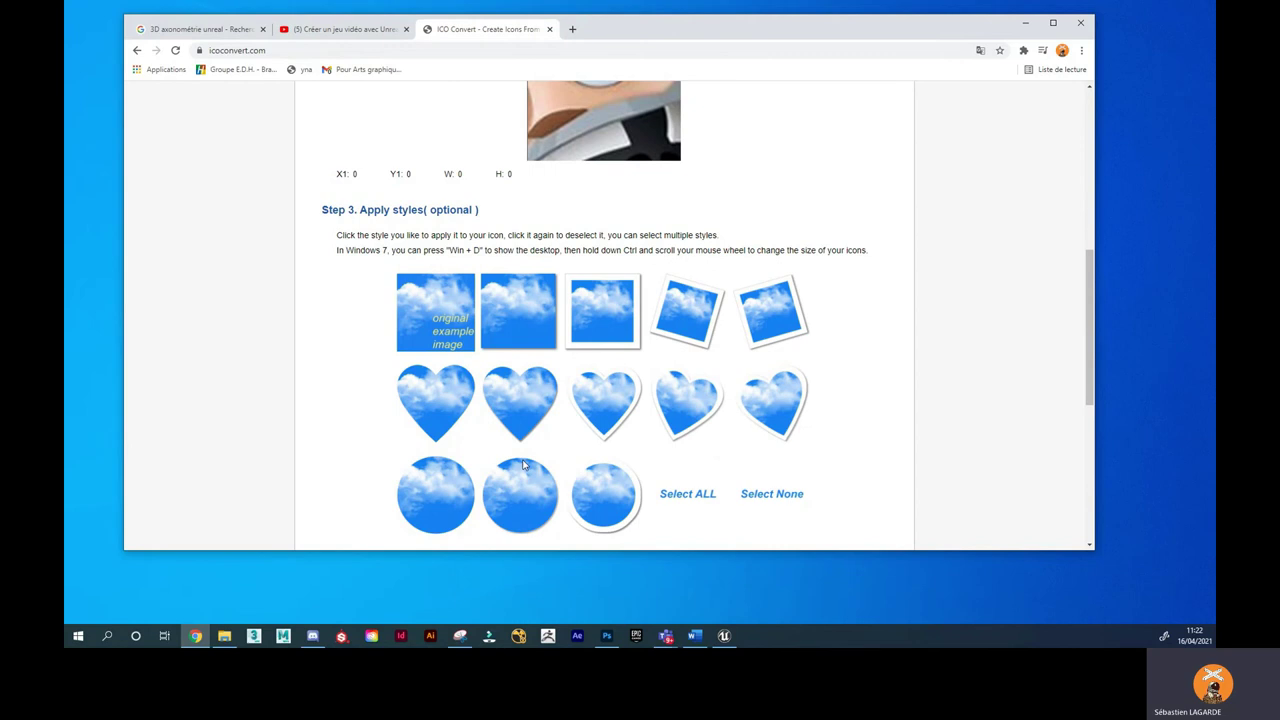
scroll(512, 410, "up", 2)
scroll(580, 350, "down", 4)
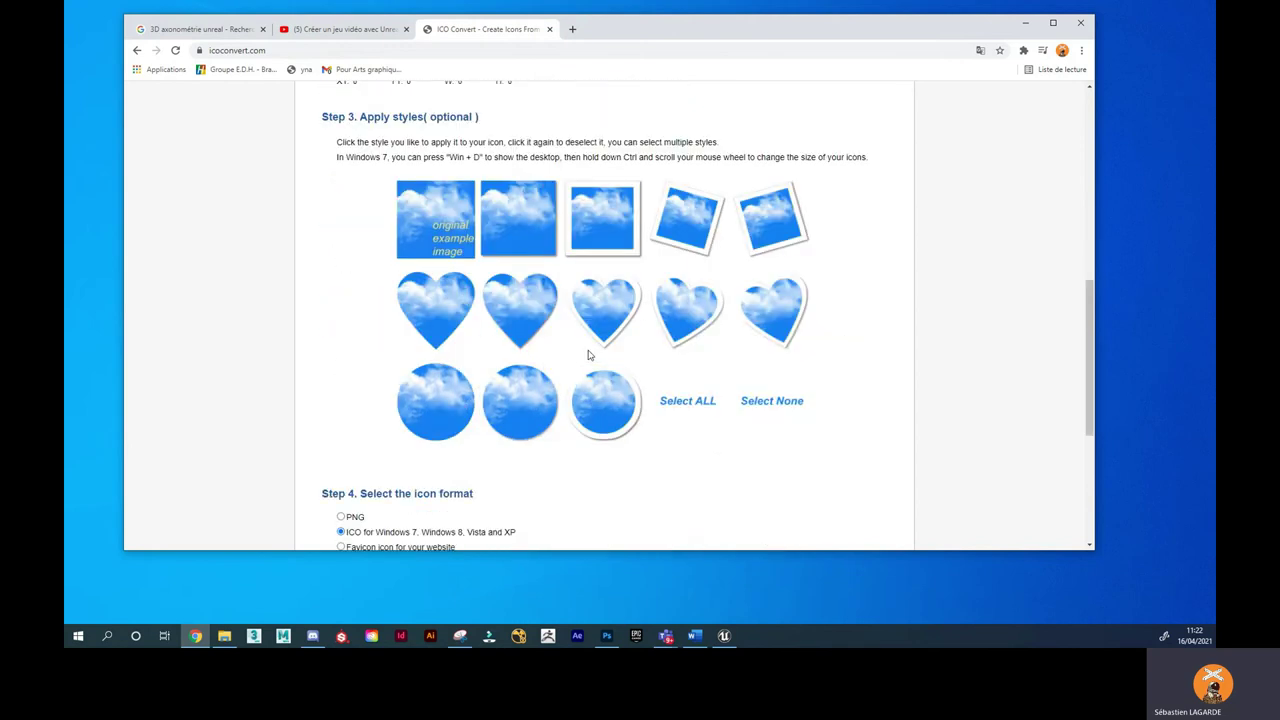
scroll(517, 419, "down", 2)
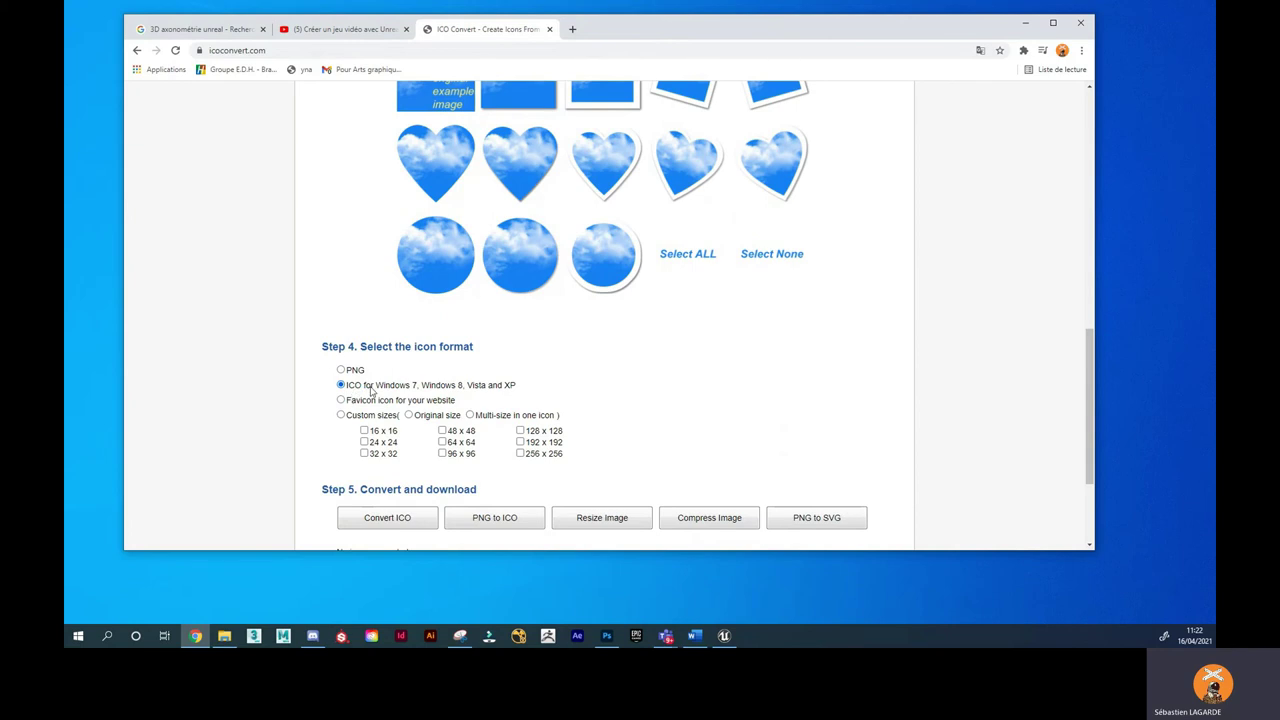
left_click(520, 455)
Convert to ICO, download noeinoeil_gx0_icon.ico and show it in the Téléchargements folder.
scroll(640, 463, "down", 2)
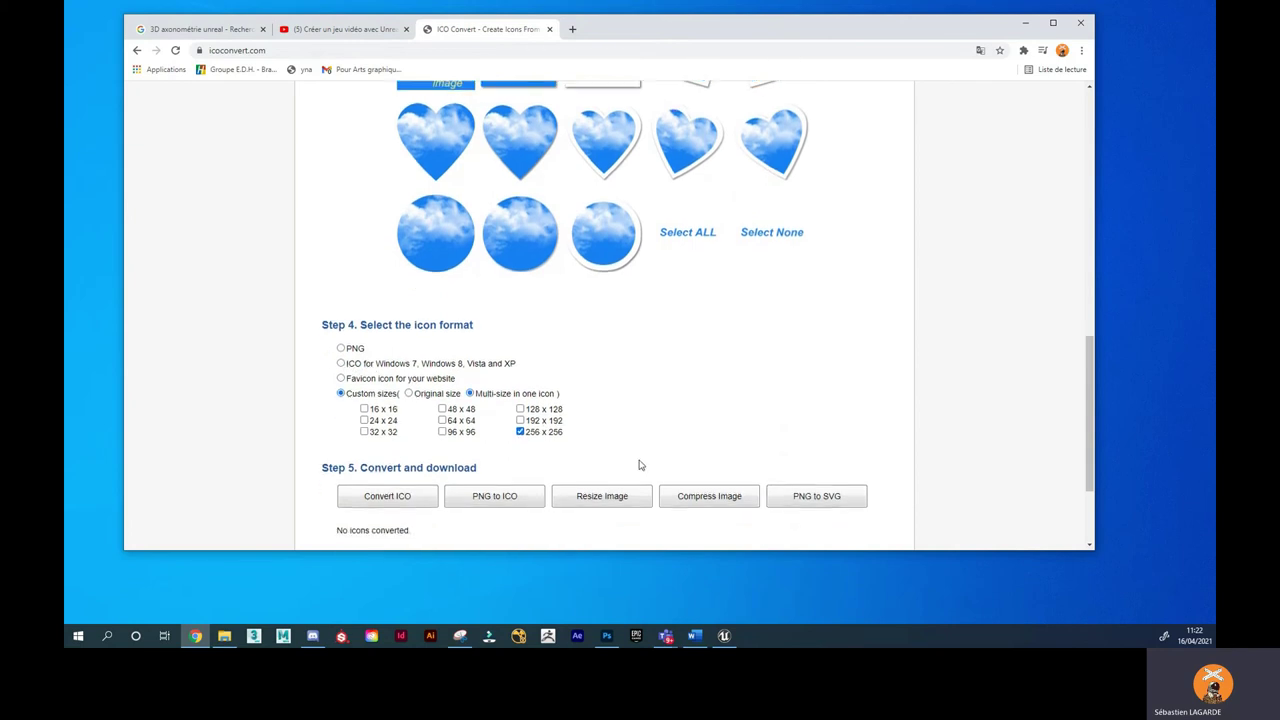
left_click(391, 403)
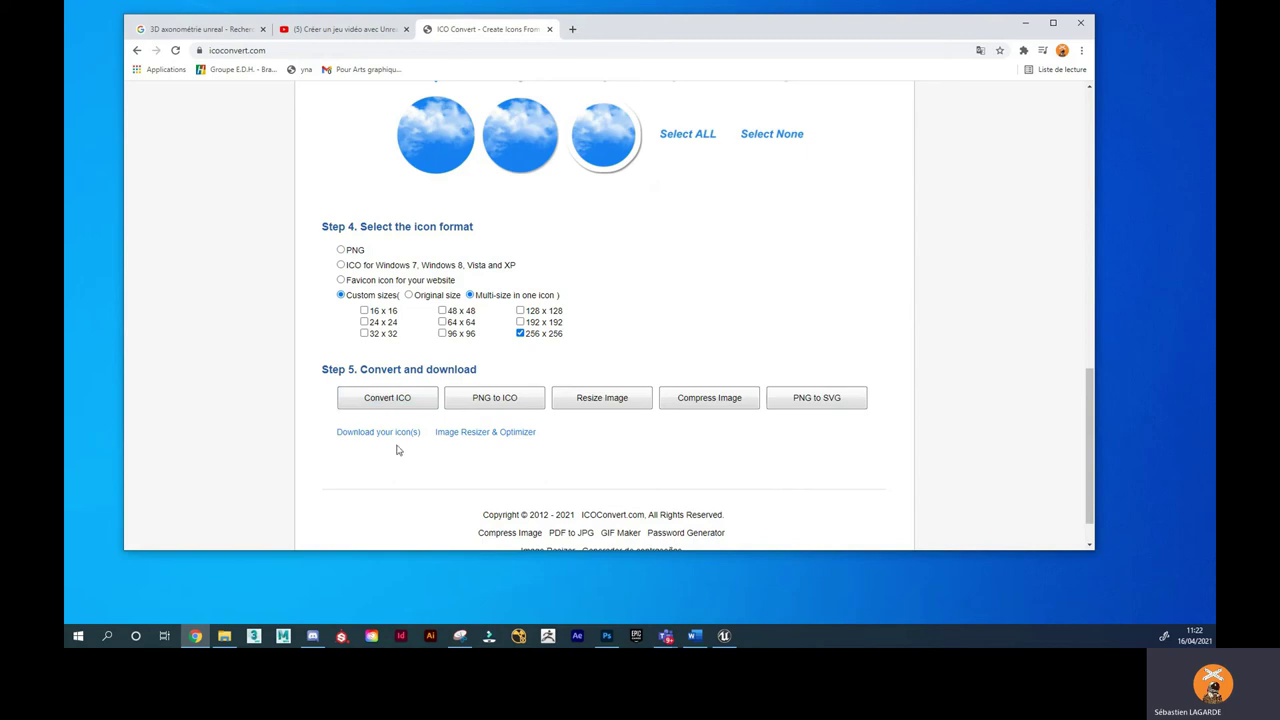
left_click(389, 436)
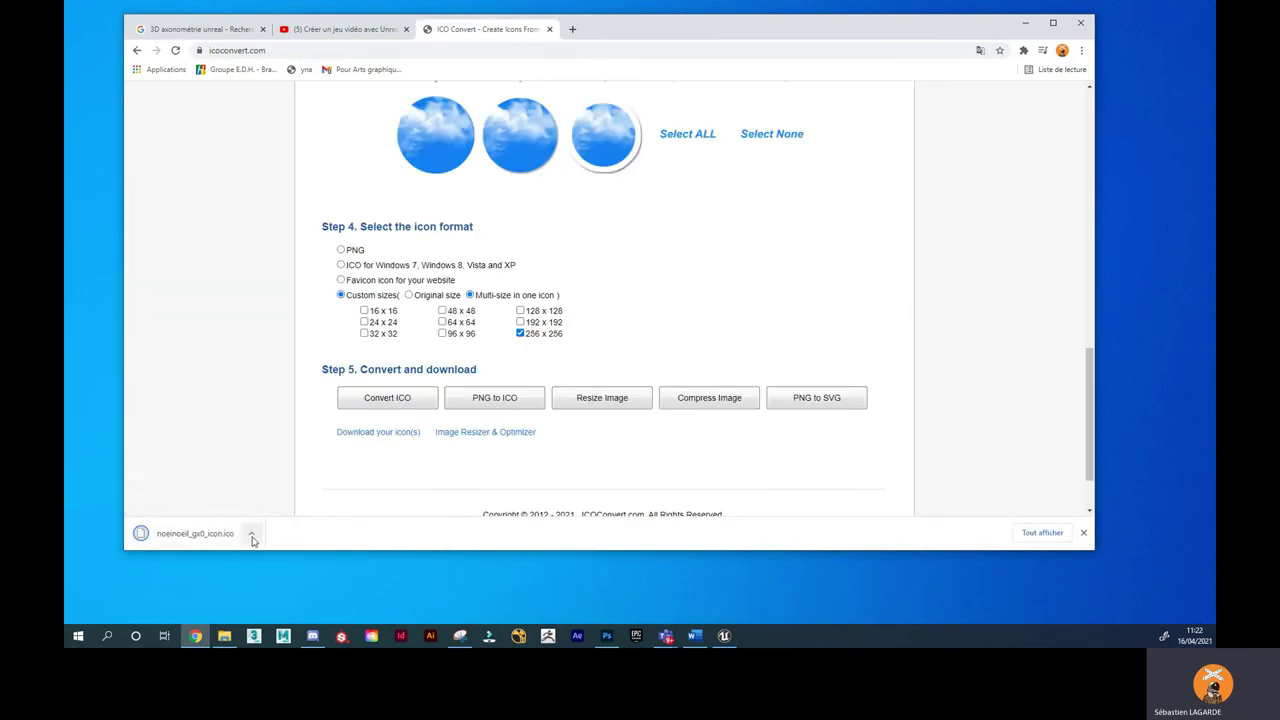
left_click(252, 536)
Put the noeinoeil_gx0_icon file on the desktop, then bring Unreal's project settings back.
left_click(289, 594)
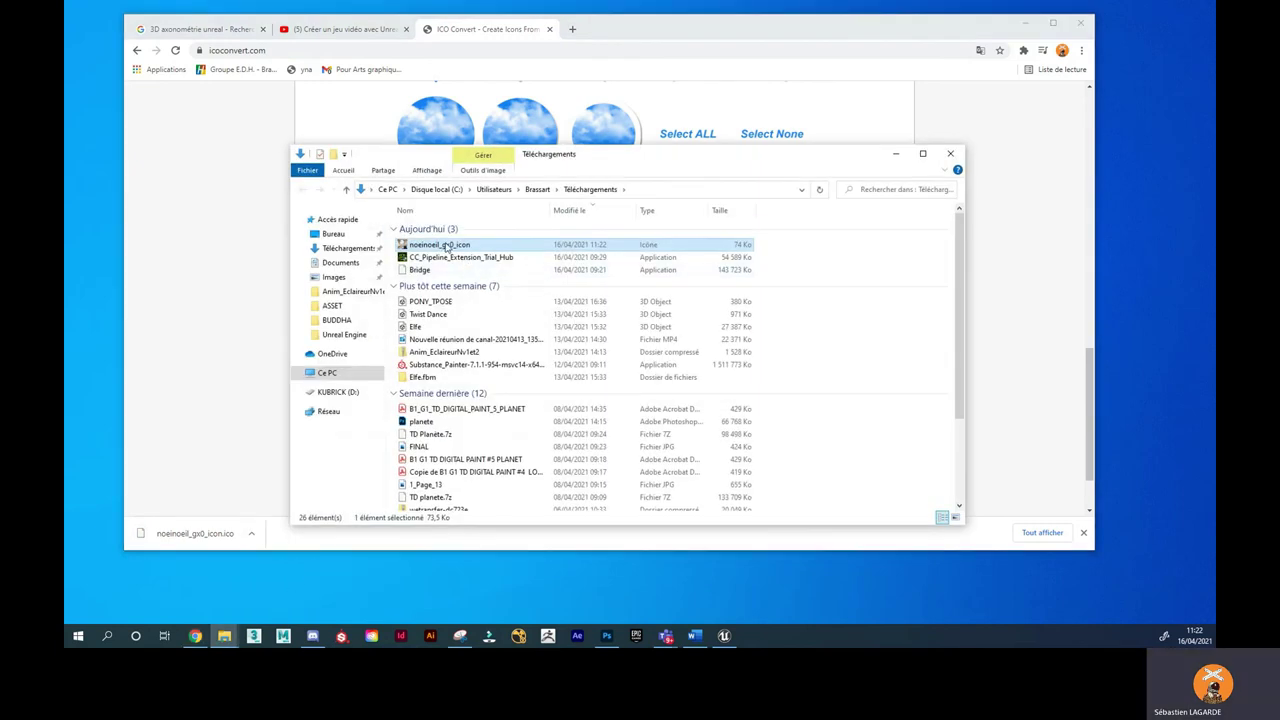
left_click(724, 596)
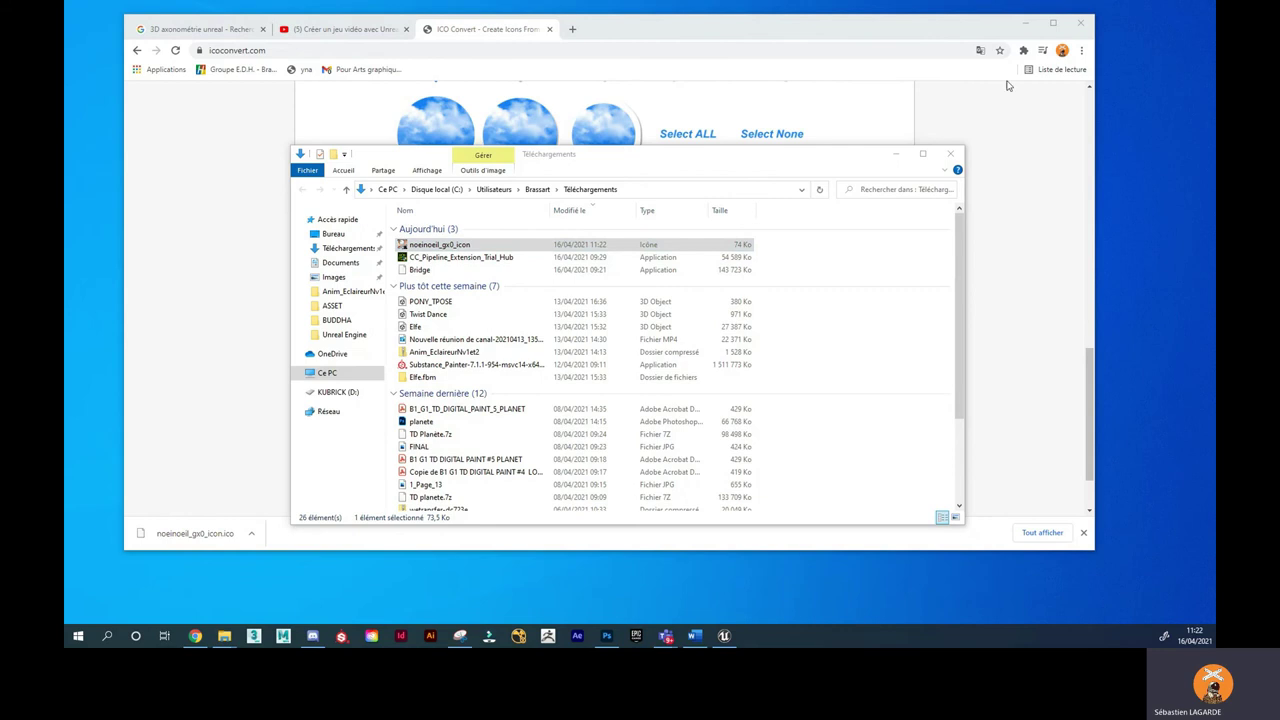
left_click(895, 154)
left_click(1026, 24)
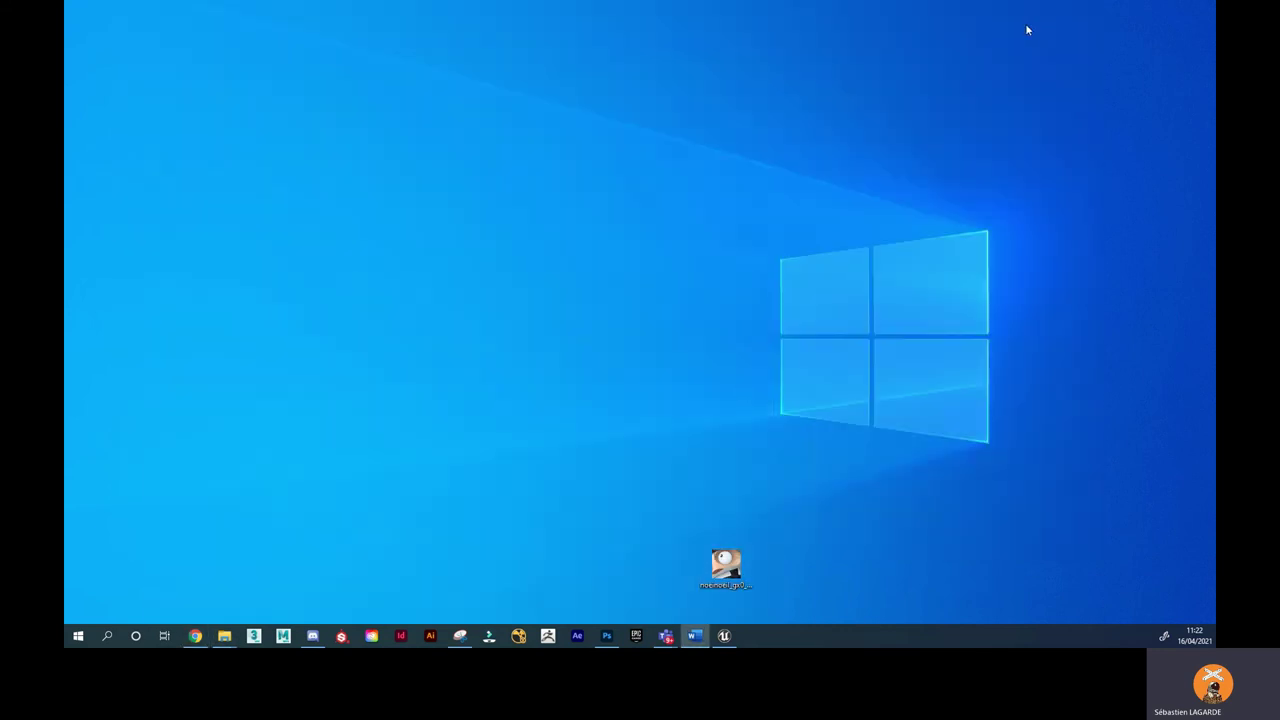
left_click_drag(726, 571, 438, 455)
left_click(725, 641)
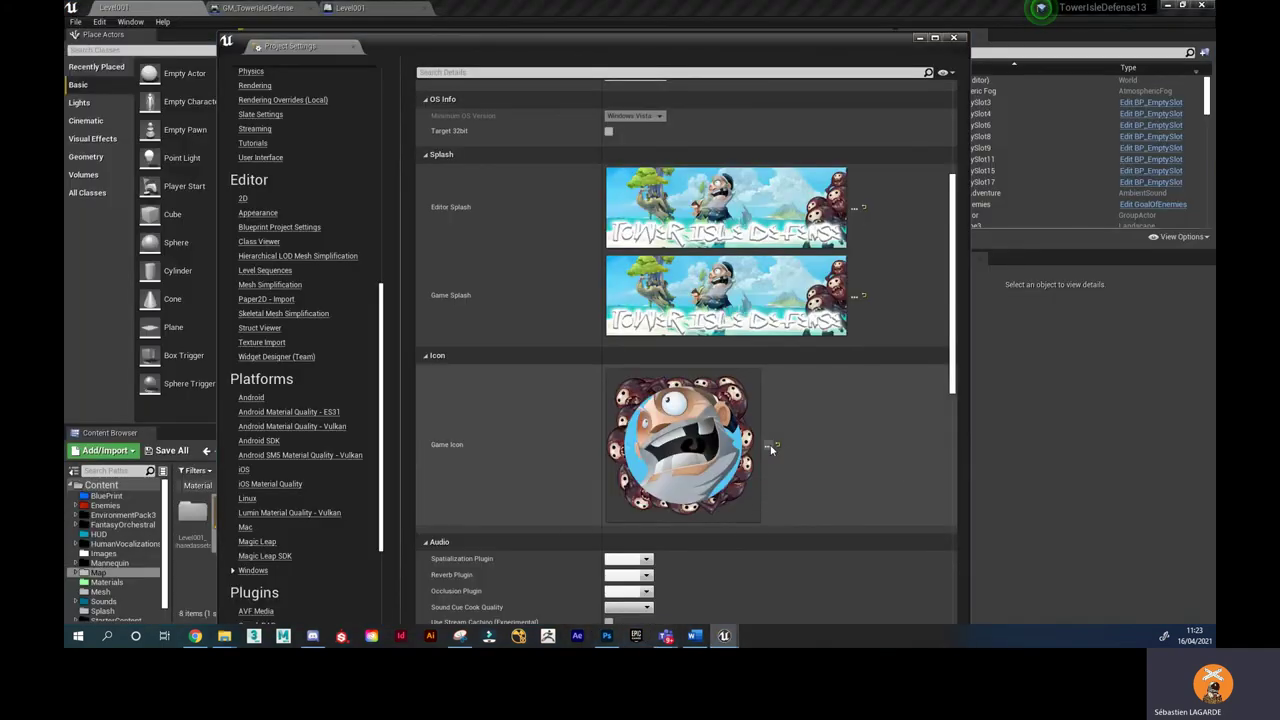
Set the Game Icon to noeinoeil_gx0_icon from the Bureau (Desktop) folder.
left_click(769, 447)
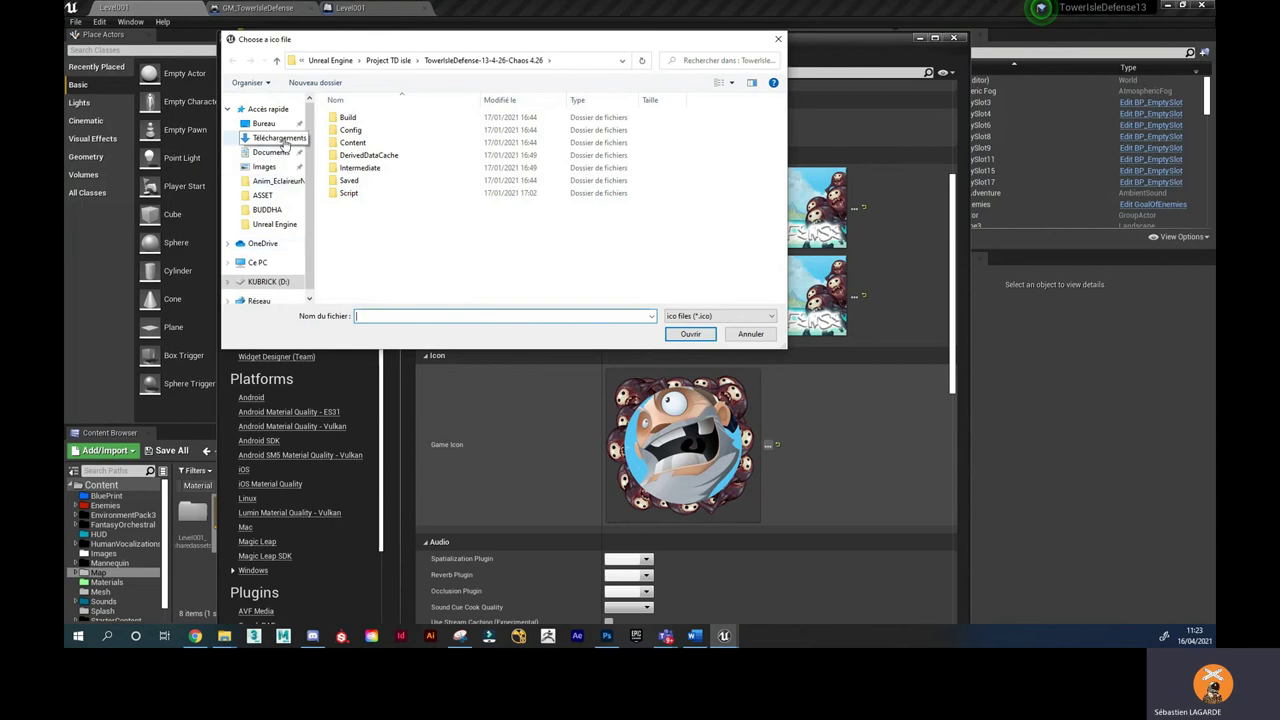
left_click(264, 123)
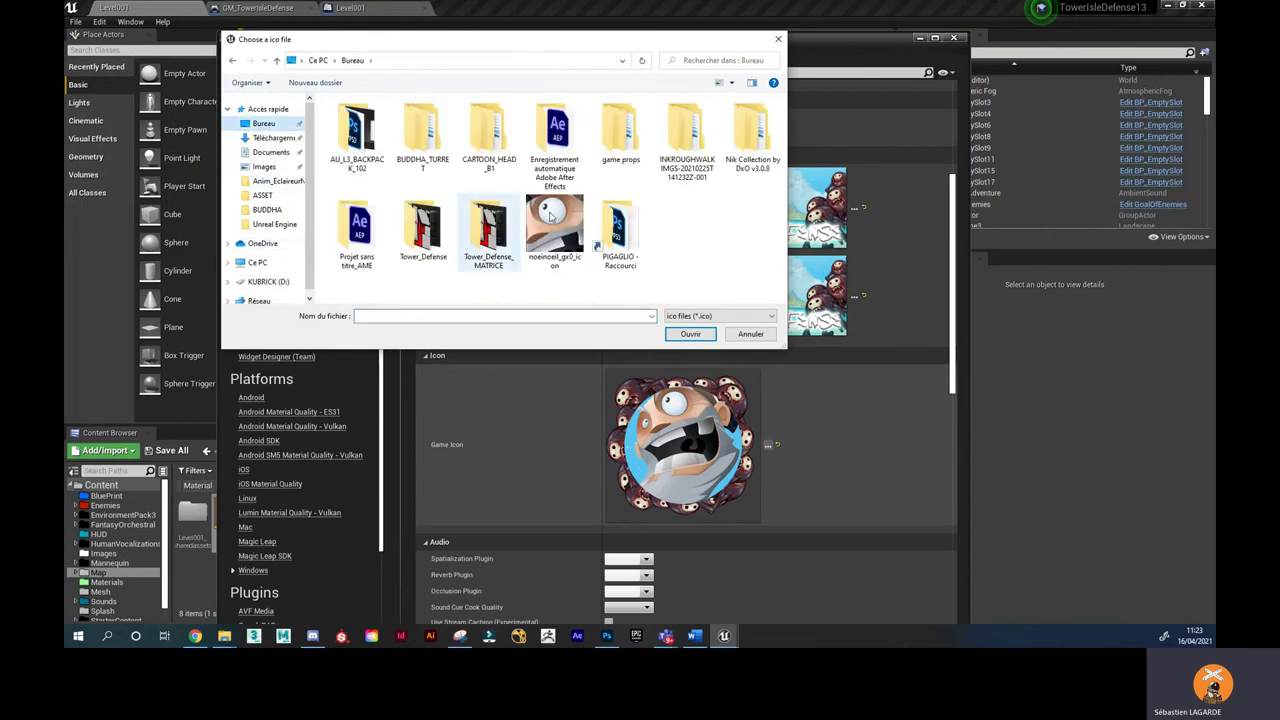
left_click(555, 232)
left_click(690, 334)
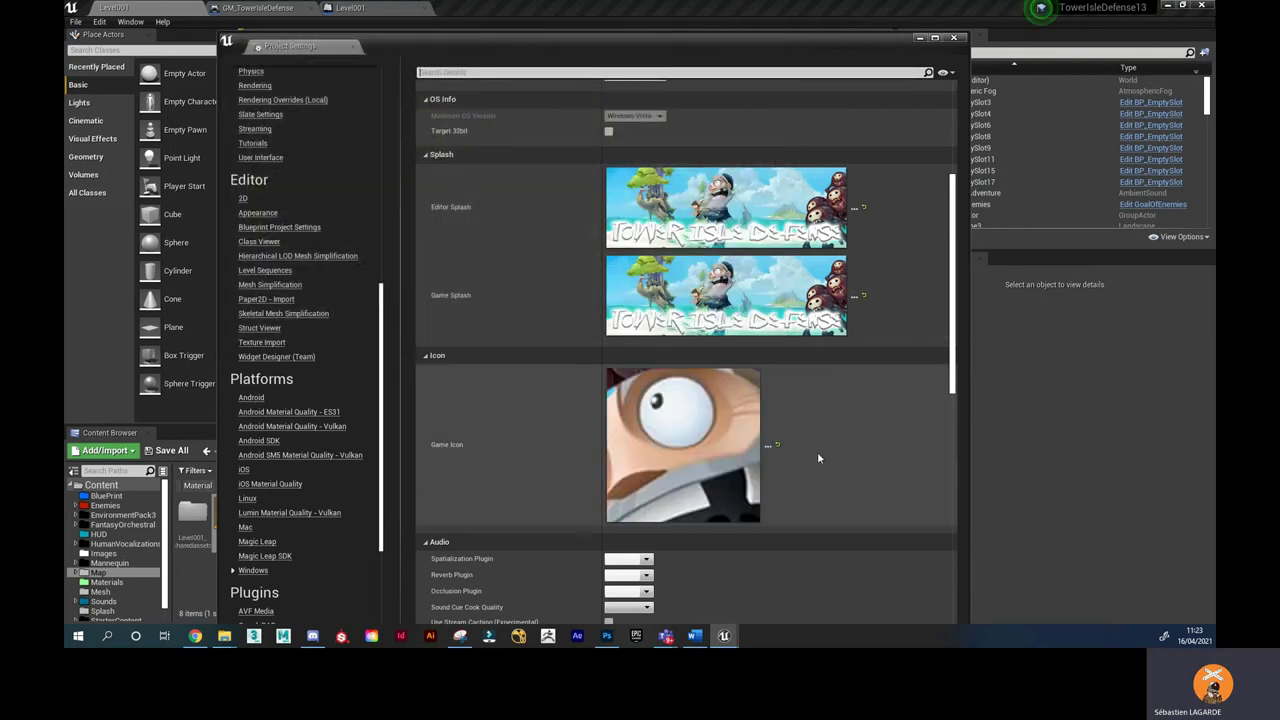
scroll(817, 451, "down", 2)
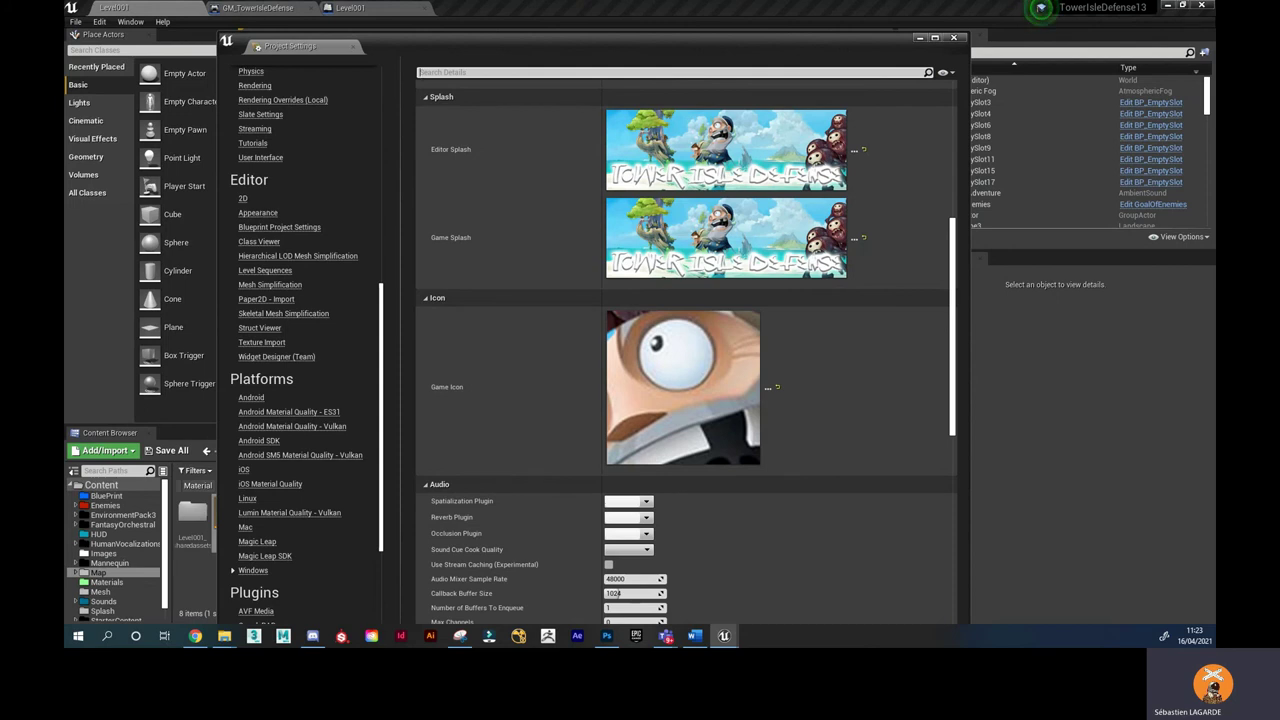
Close Project Settings, start Windows (64-bit) packaging, cancel the folder picker and show the desktop.
left_click(955, 39)
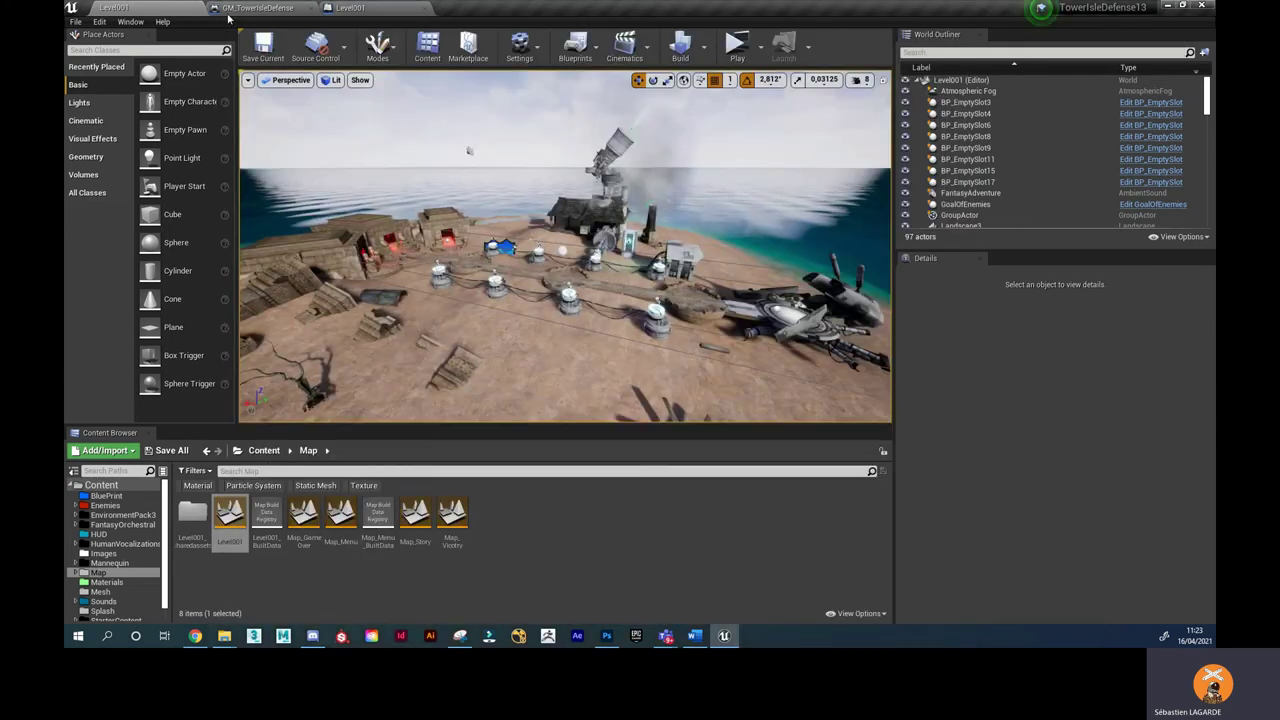
left_click(76, 22)
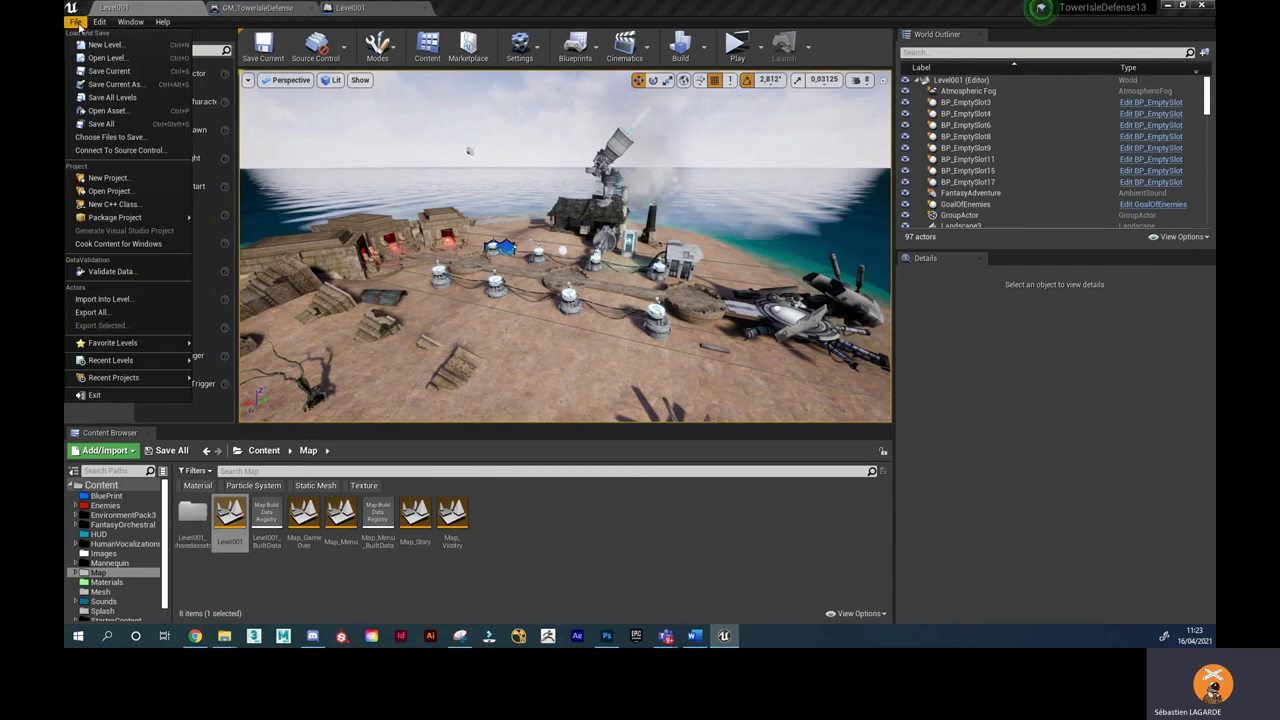
mouse_move(125, 220)
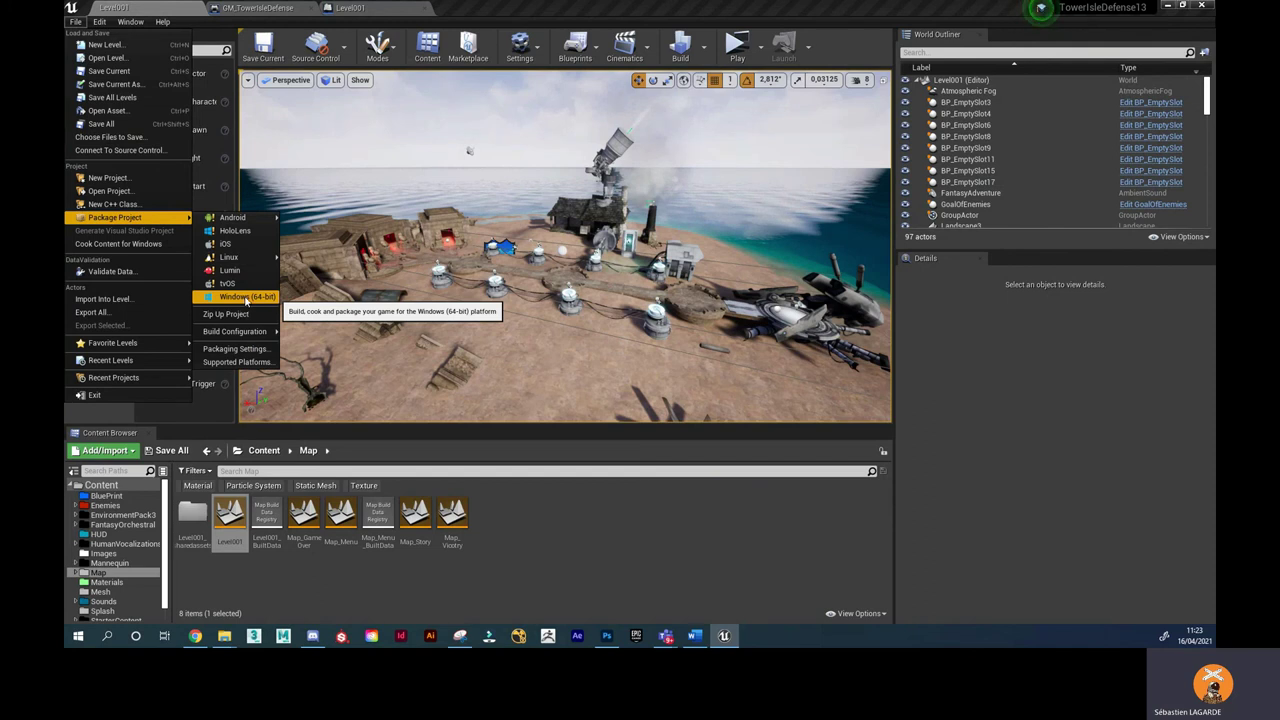
left_click(247, 298)
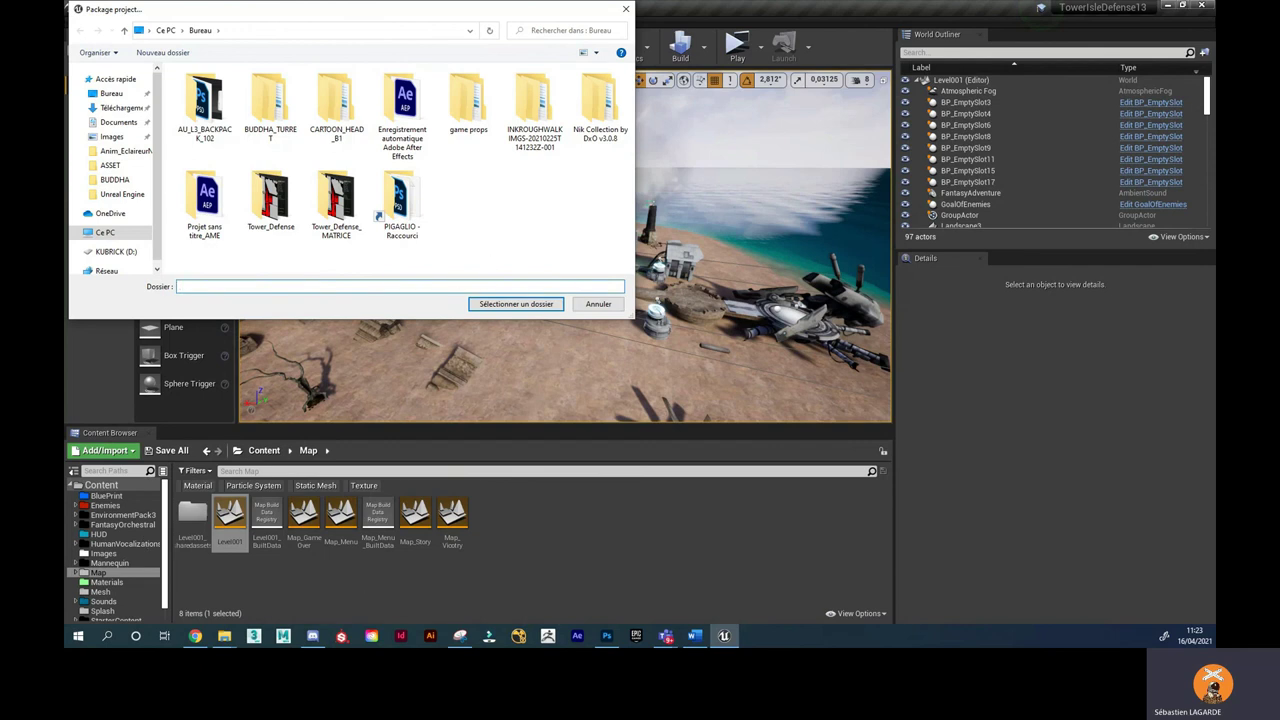
left_click(598, 304)
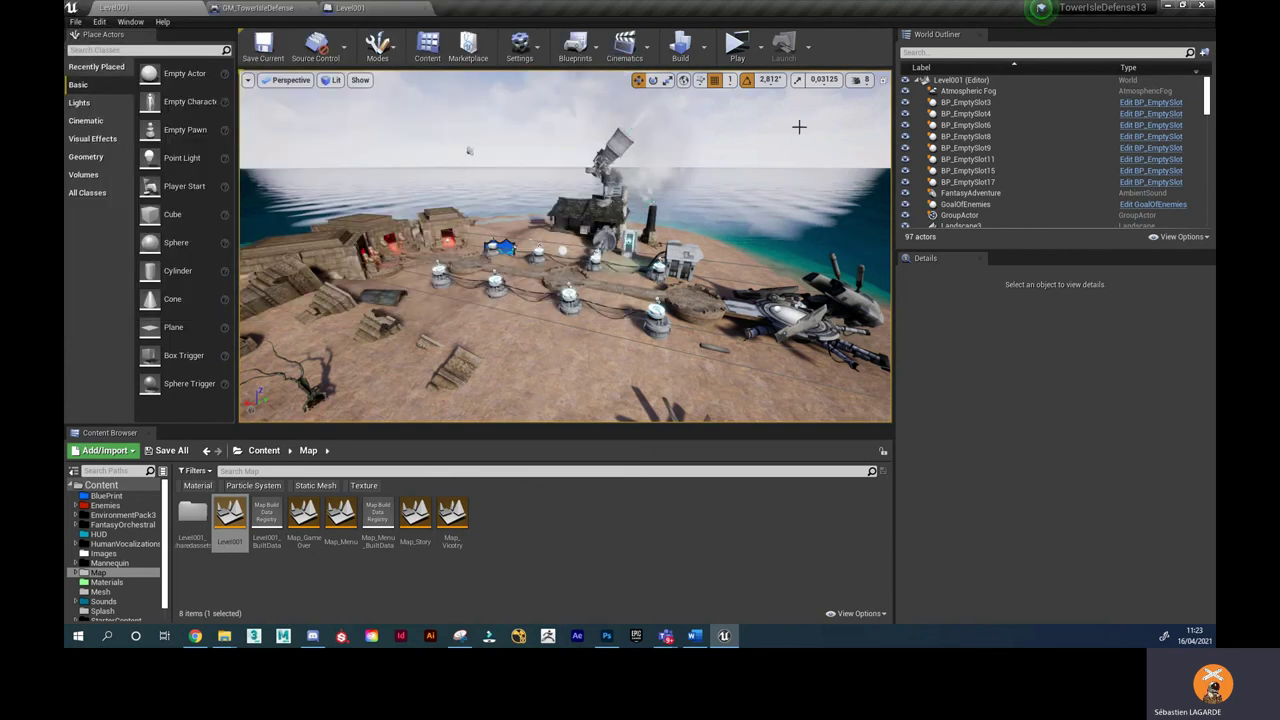
key("super+d")
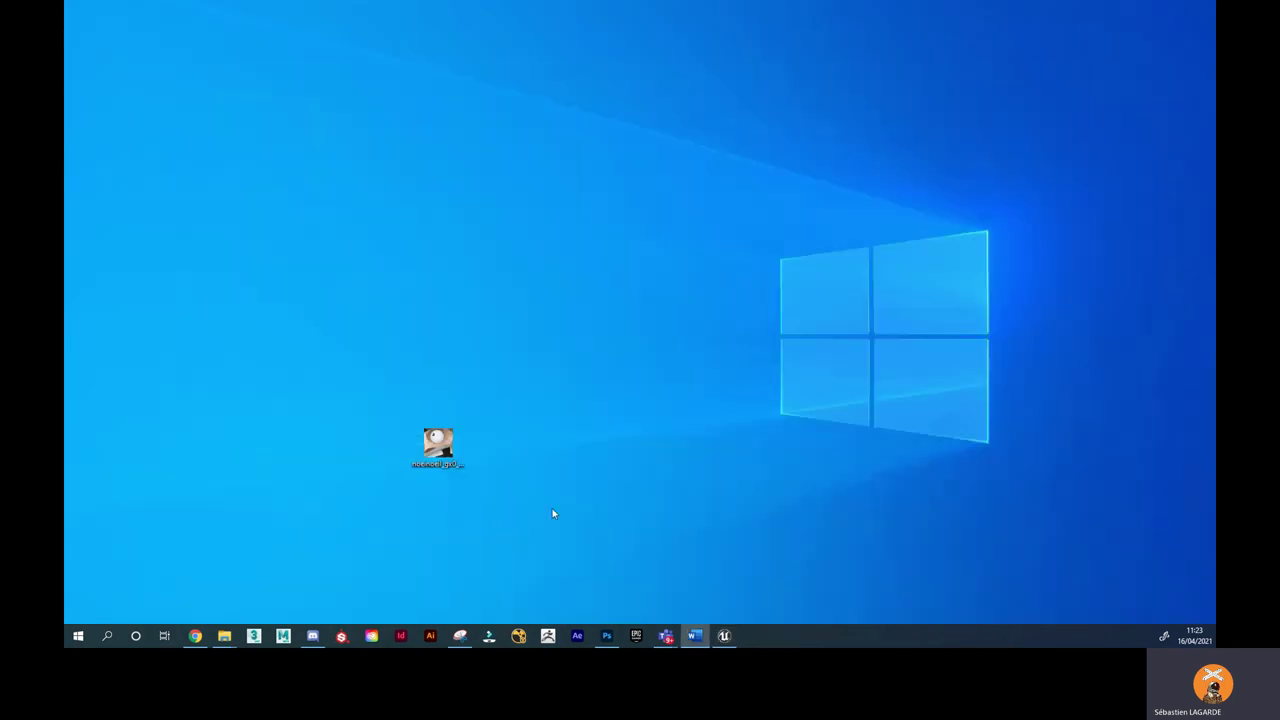
Browse Unreal Engine > Project TD isle > Game_Tower_Isle_Defense into the WindowsNoEditor build folder.
mouse_move(226, 636)
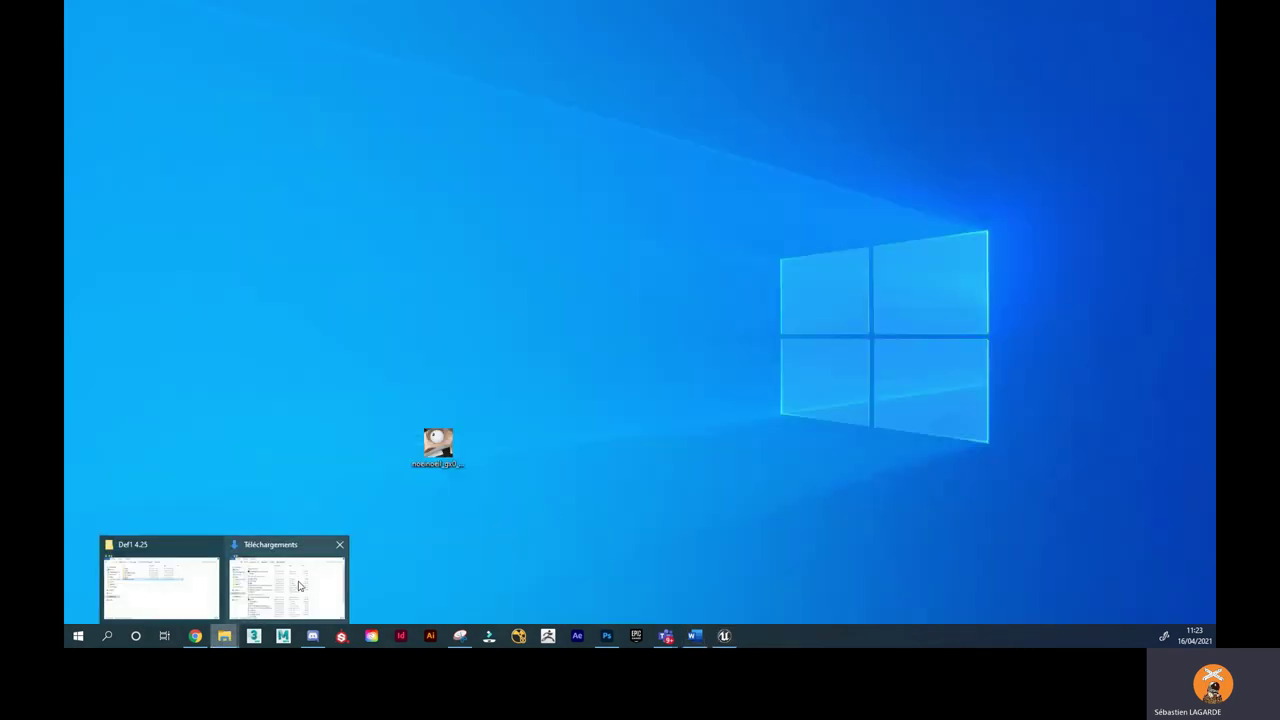
left_click(330, 578)
left_click(368, 335)
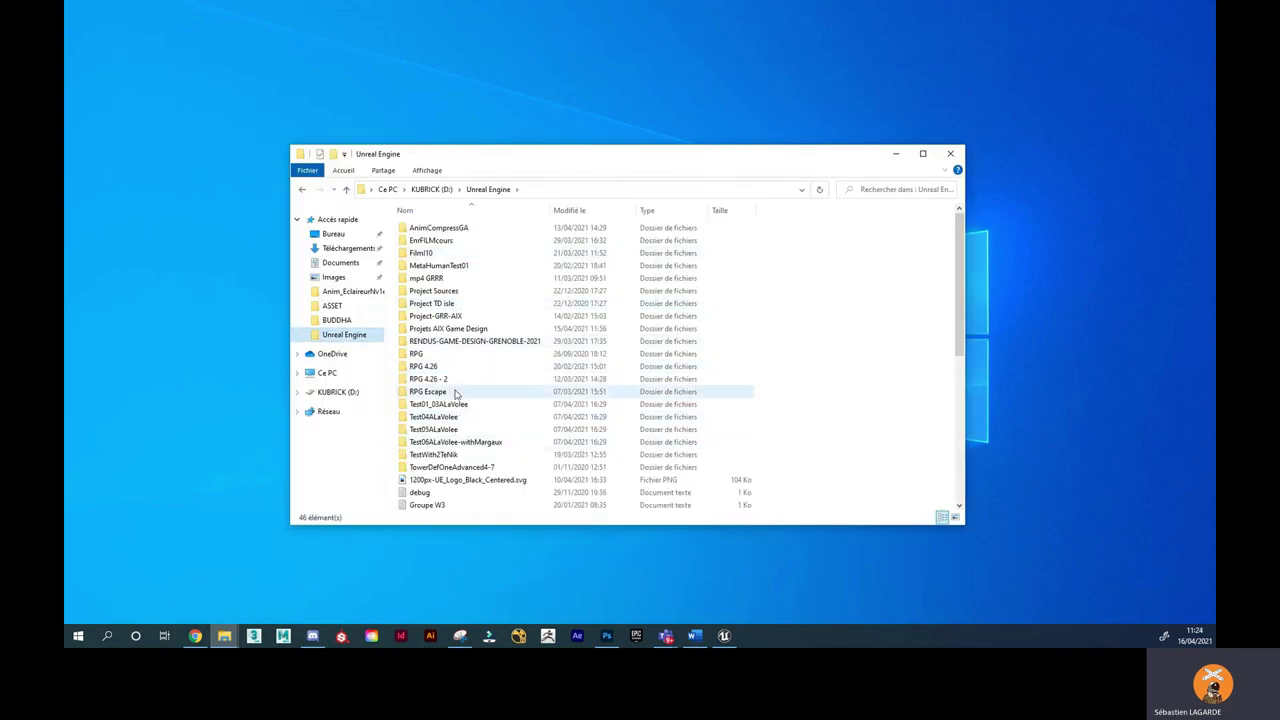
double_click(454, 303)
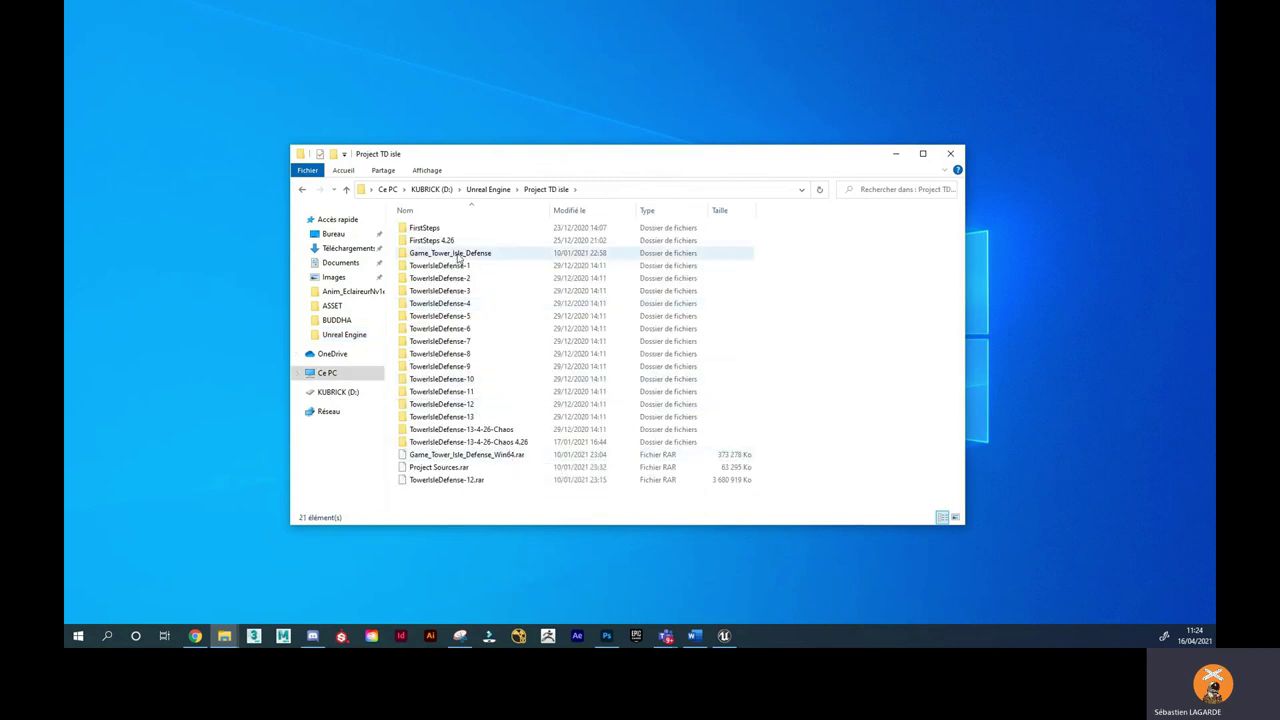
double_click(458, 257)
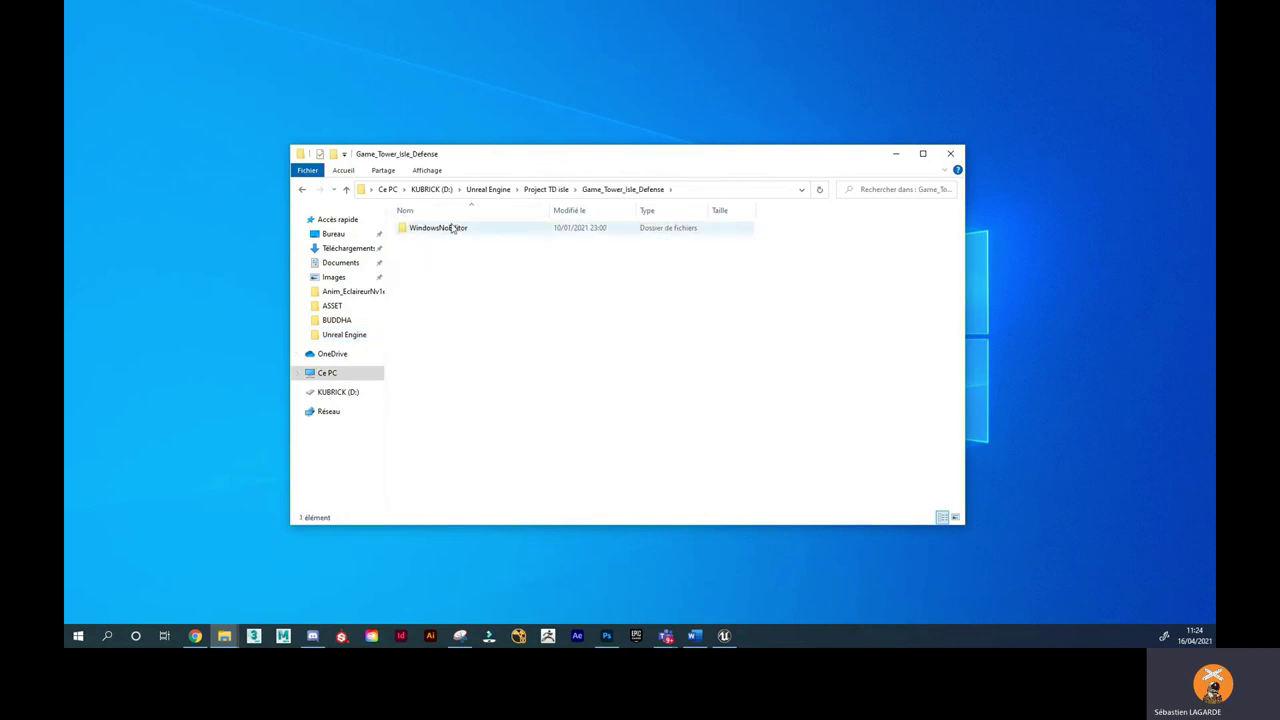
left_click(455, 232)
double_click(455, 232)
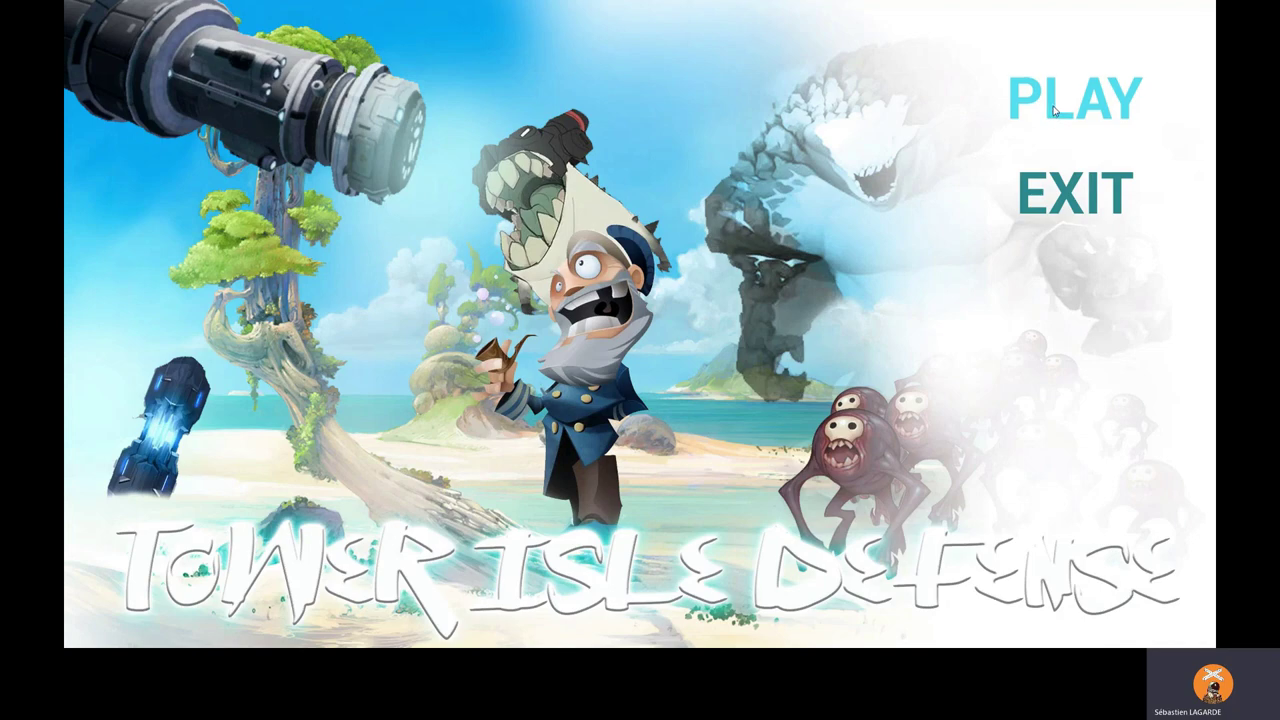
Start a game past the title and story screens, then arm two turrets with Gun (32).
left_click(1054, 111)
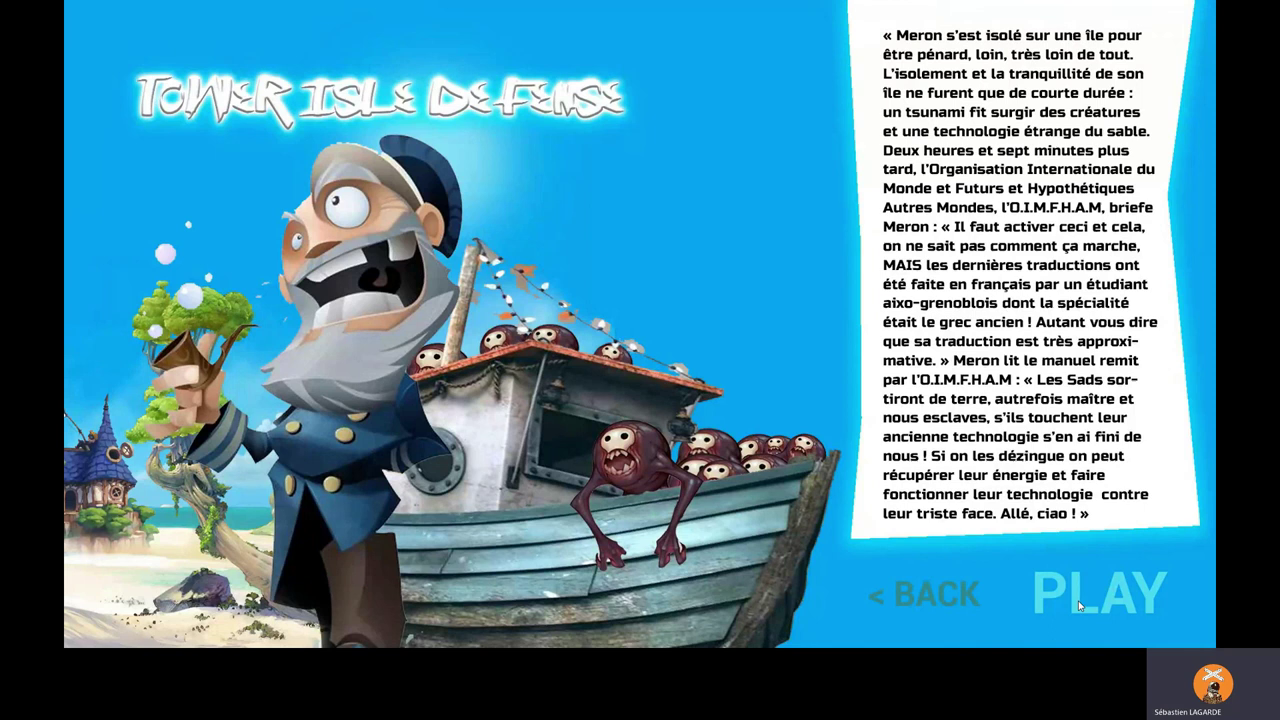
left_click(1079, 604)
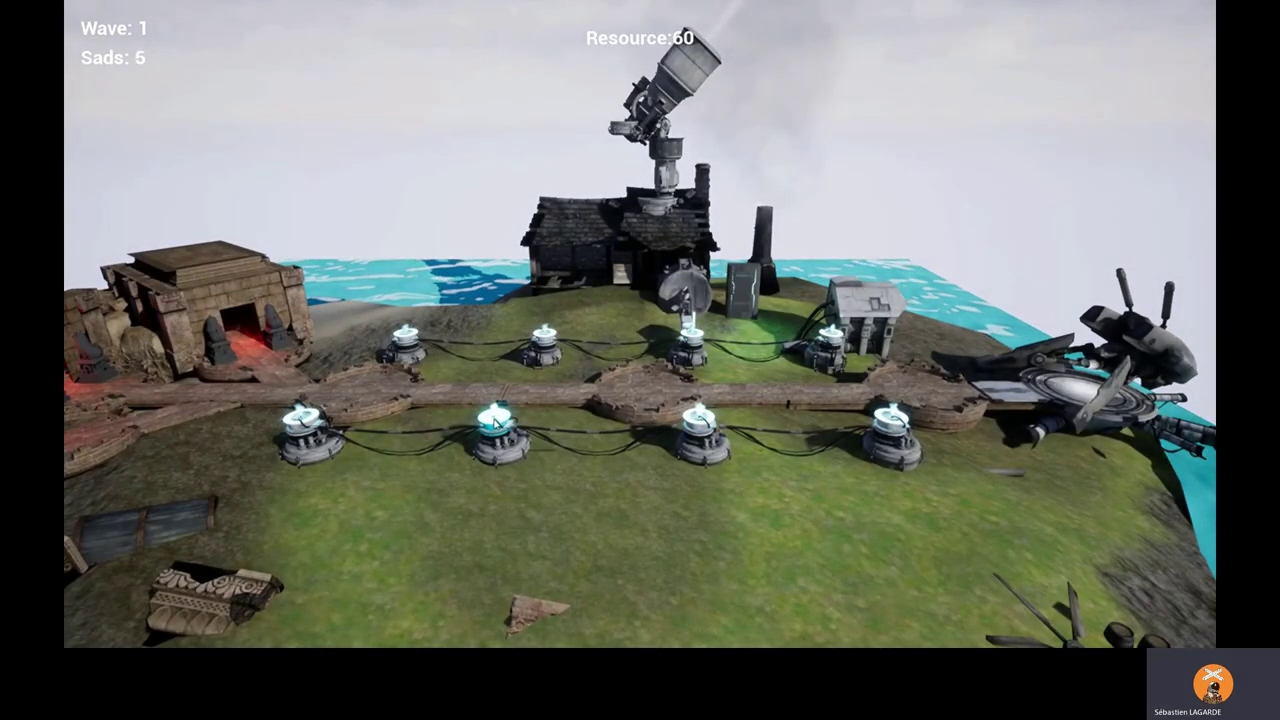
left_click(495, 420)
left_click(269, 608)
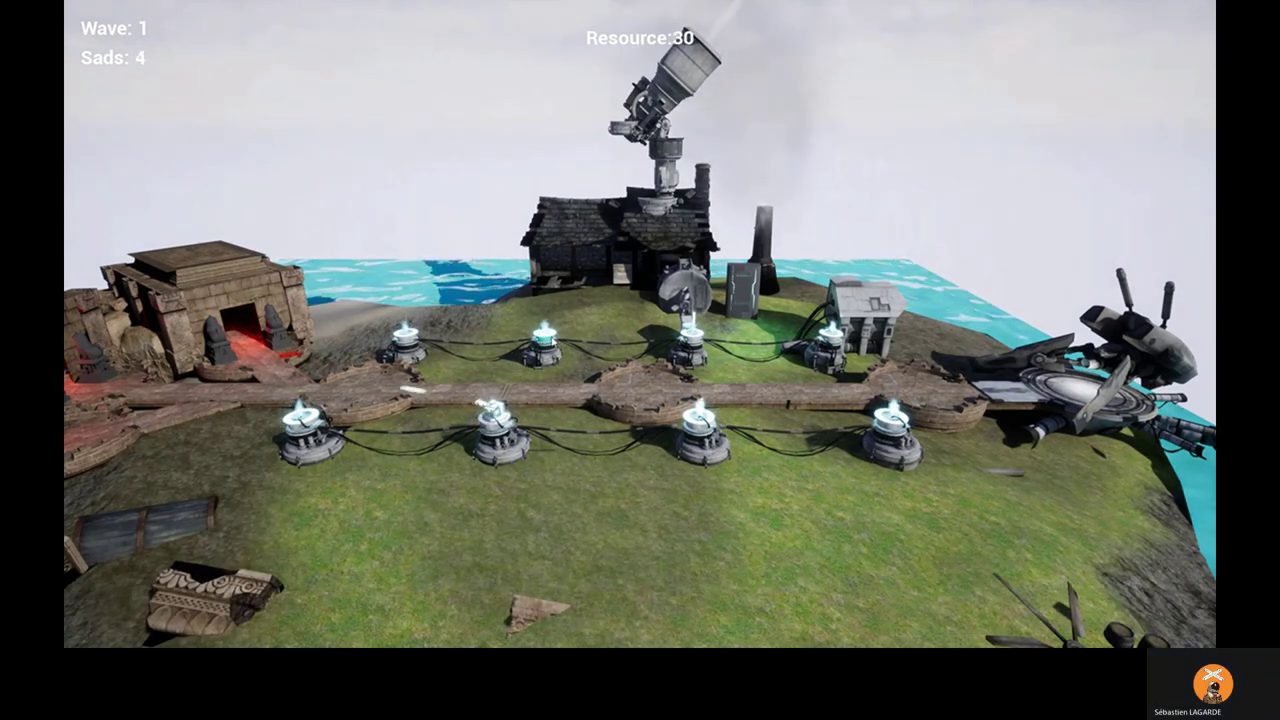
left_click(495, 420)
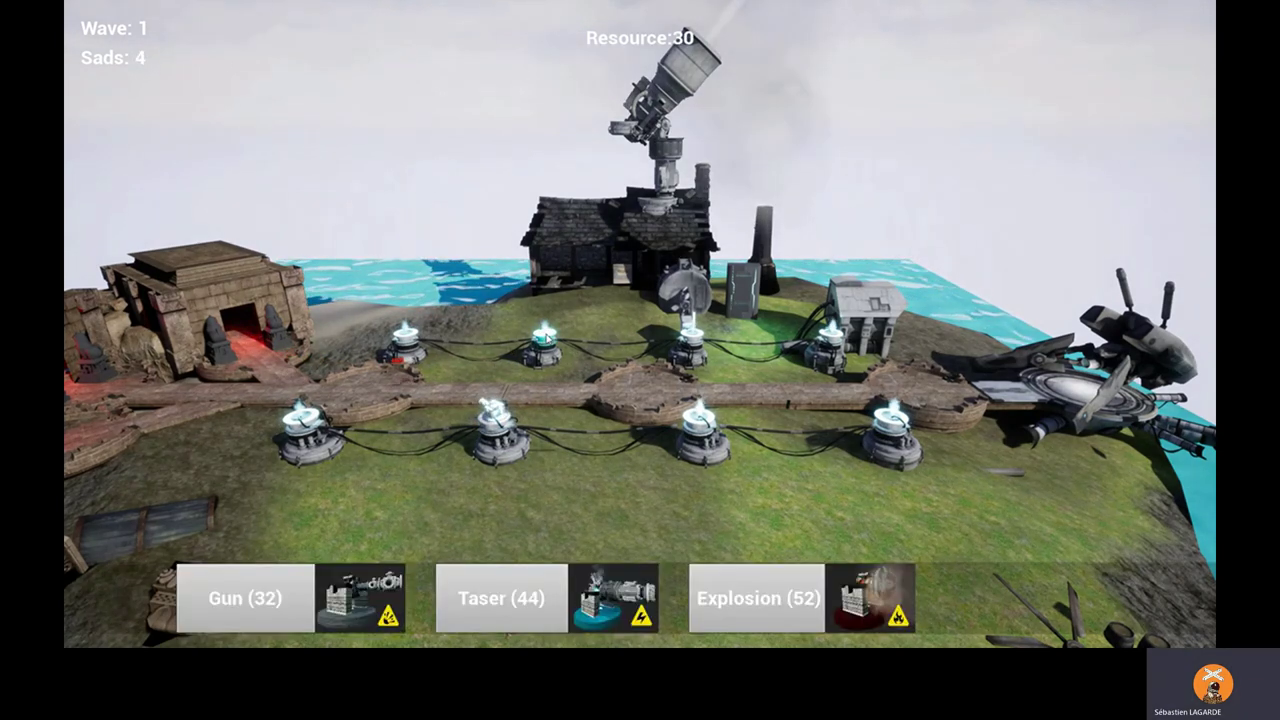
left_click(272, 609)
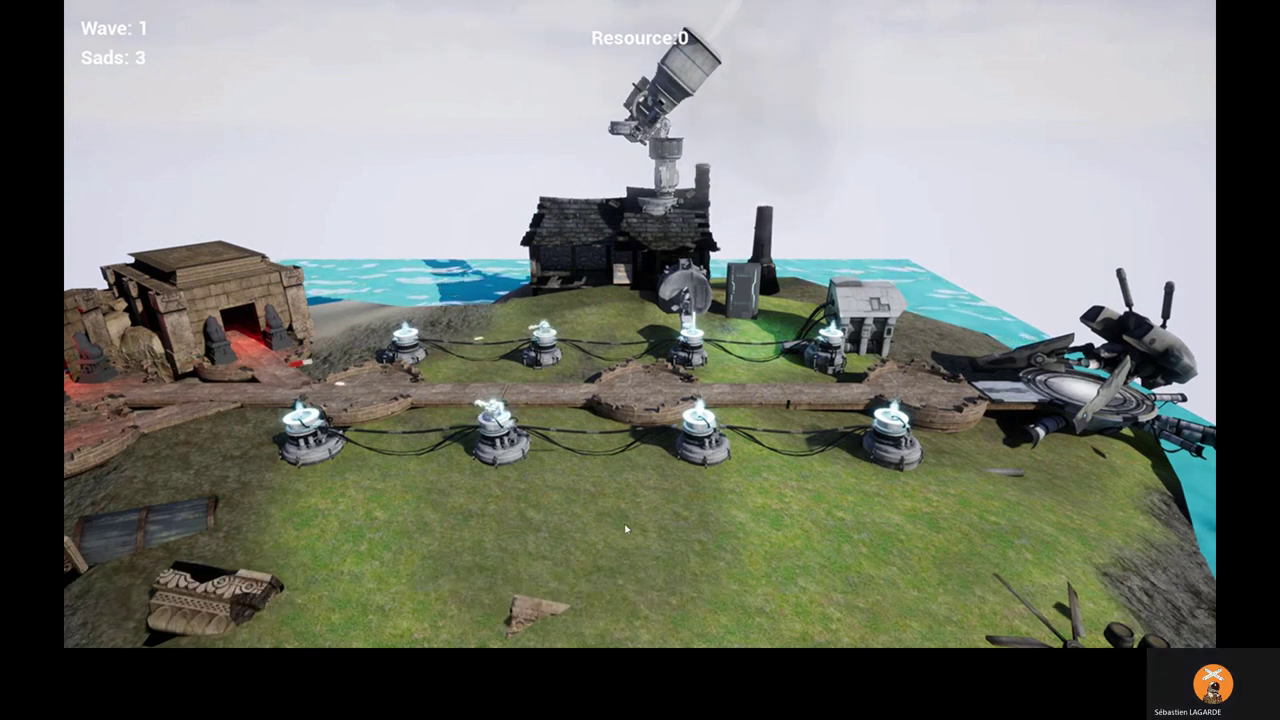